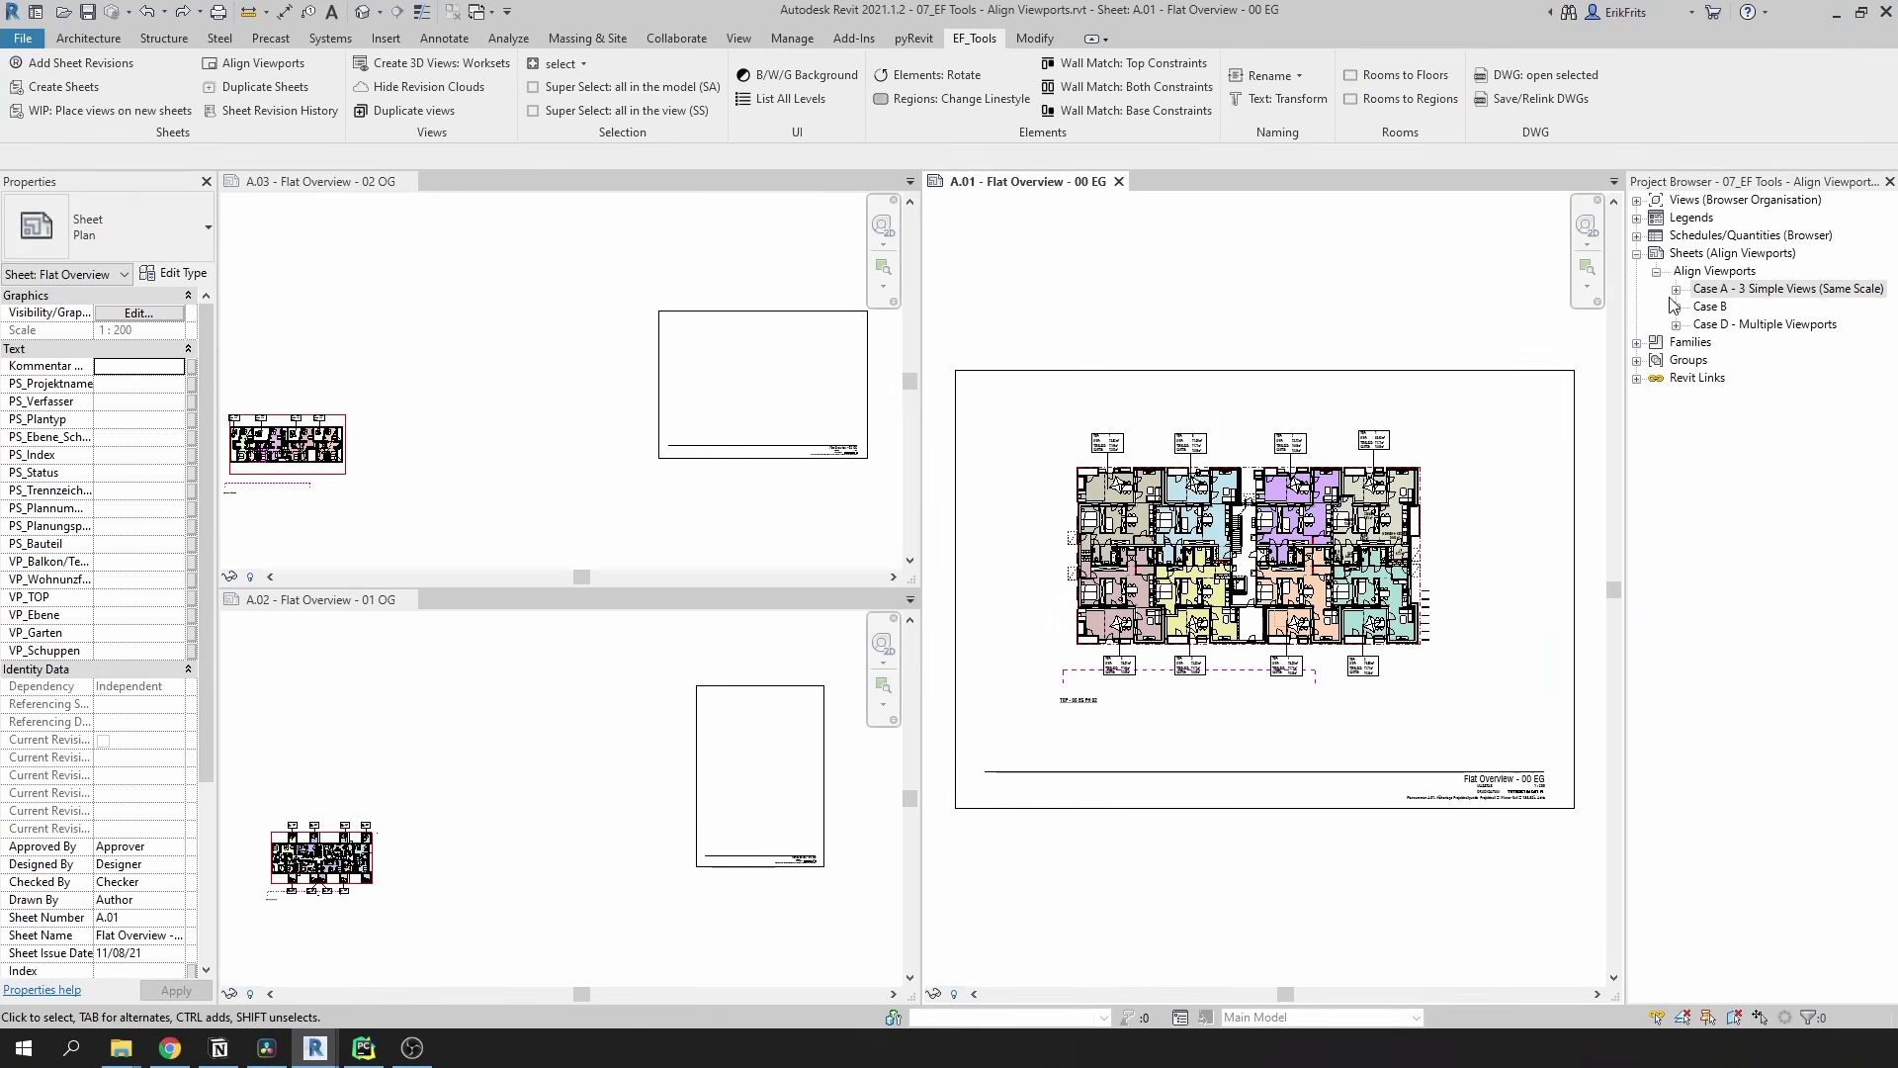
Align the viewports of Case A sheets A.01 to A.03 to main sheet A.01, enabling only Apply same CropBox/ScopeBox and Apply same TitleBlock
left_click(1676, 289)
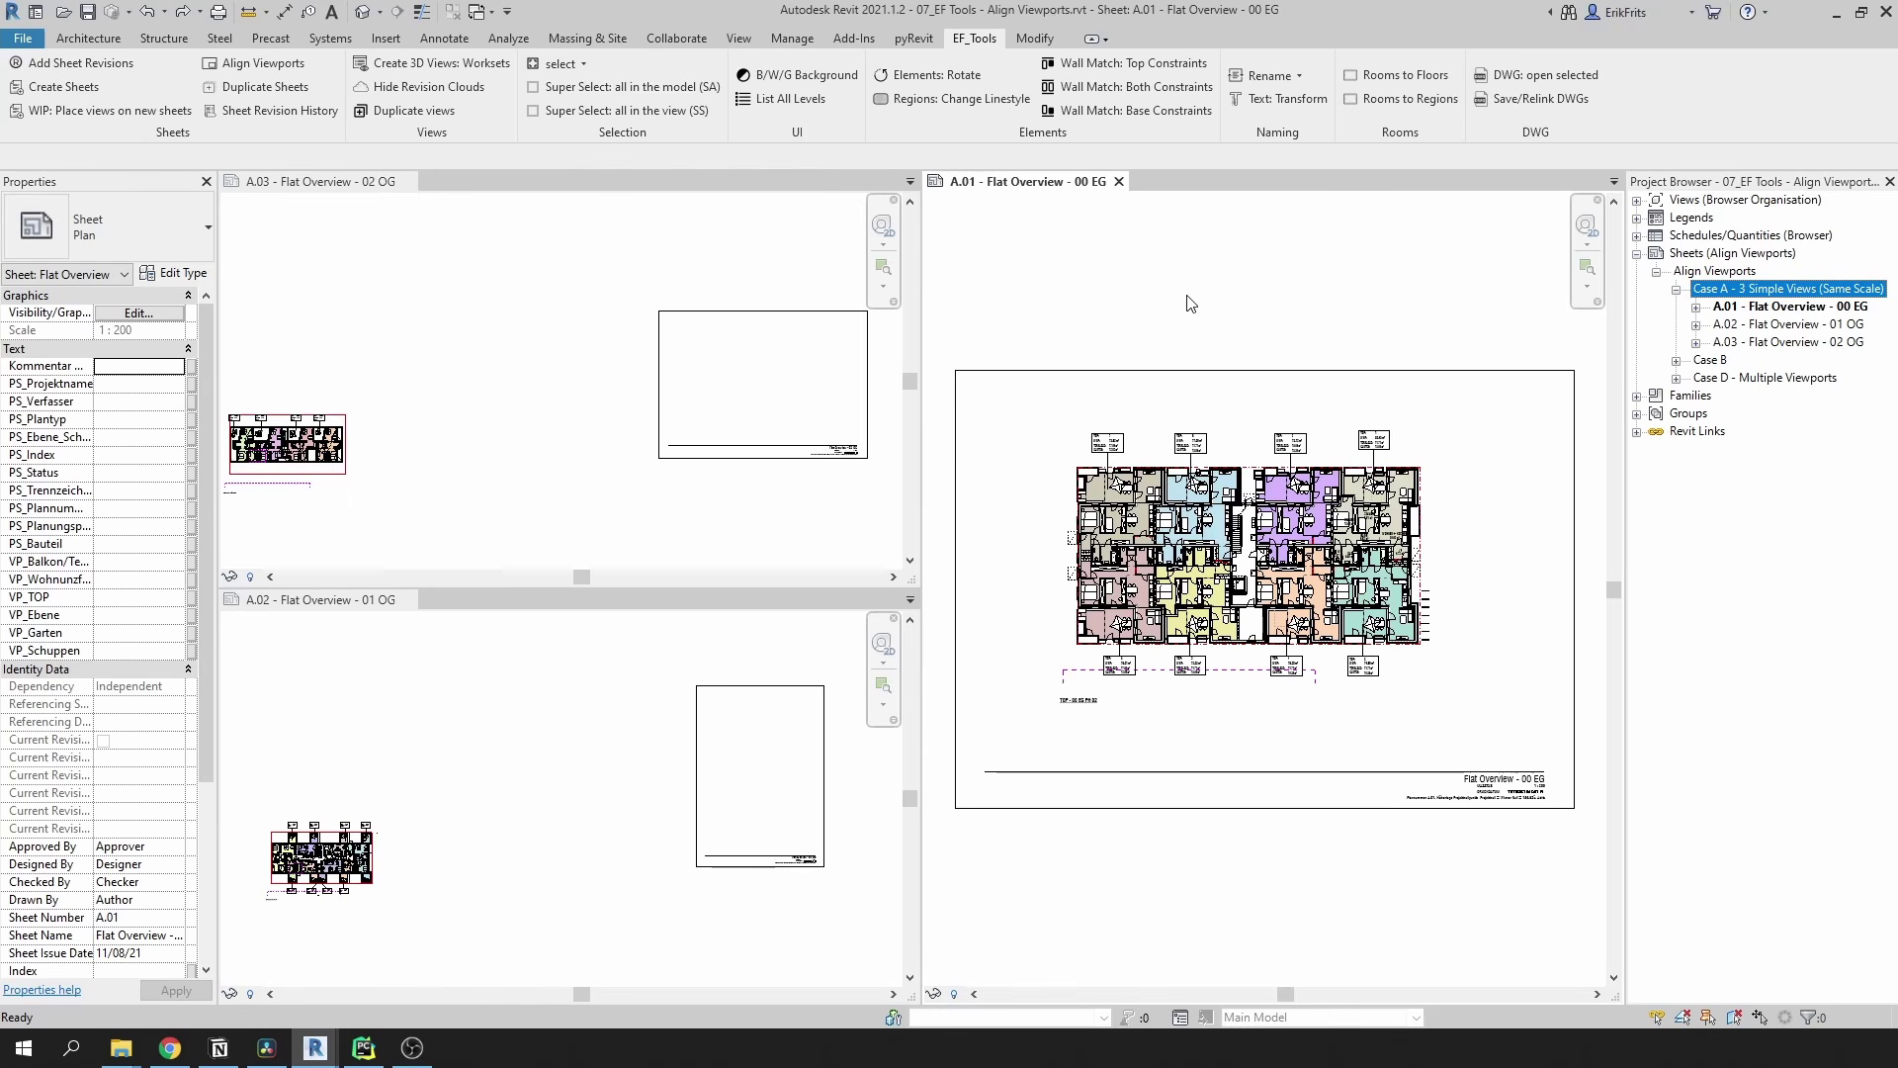
left_click(744, 675)
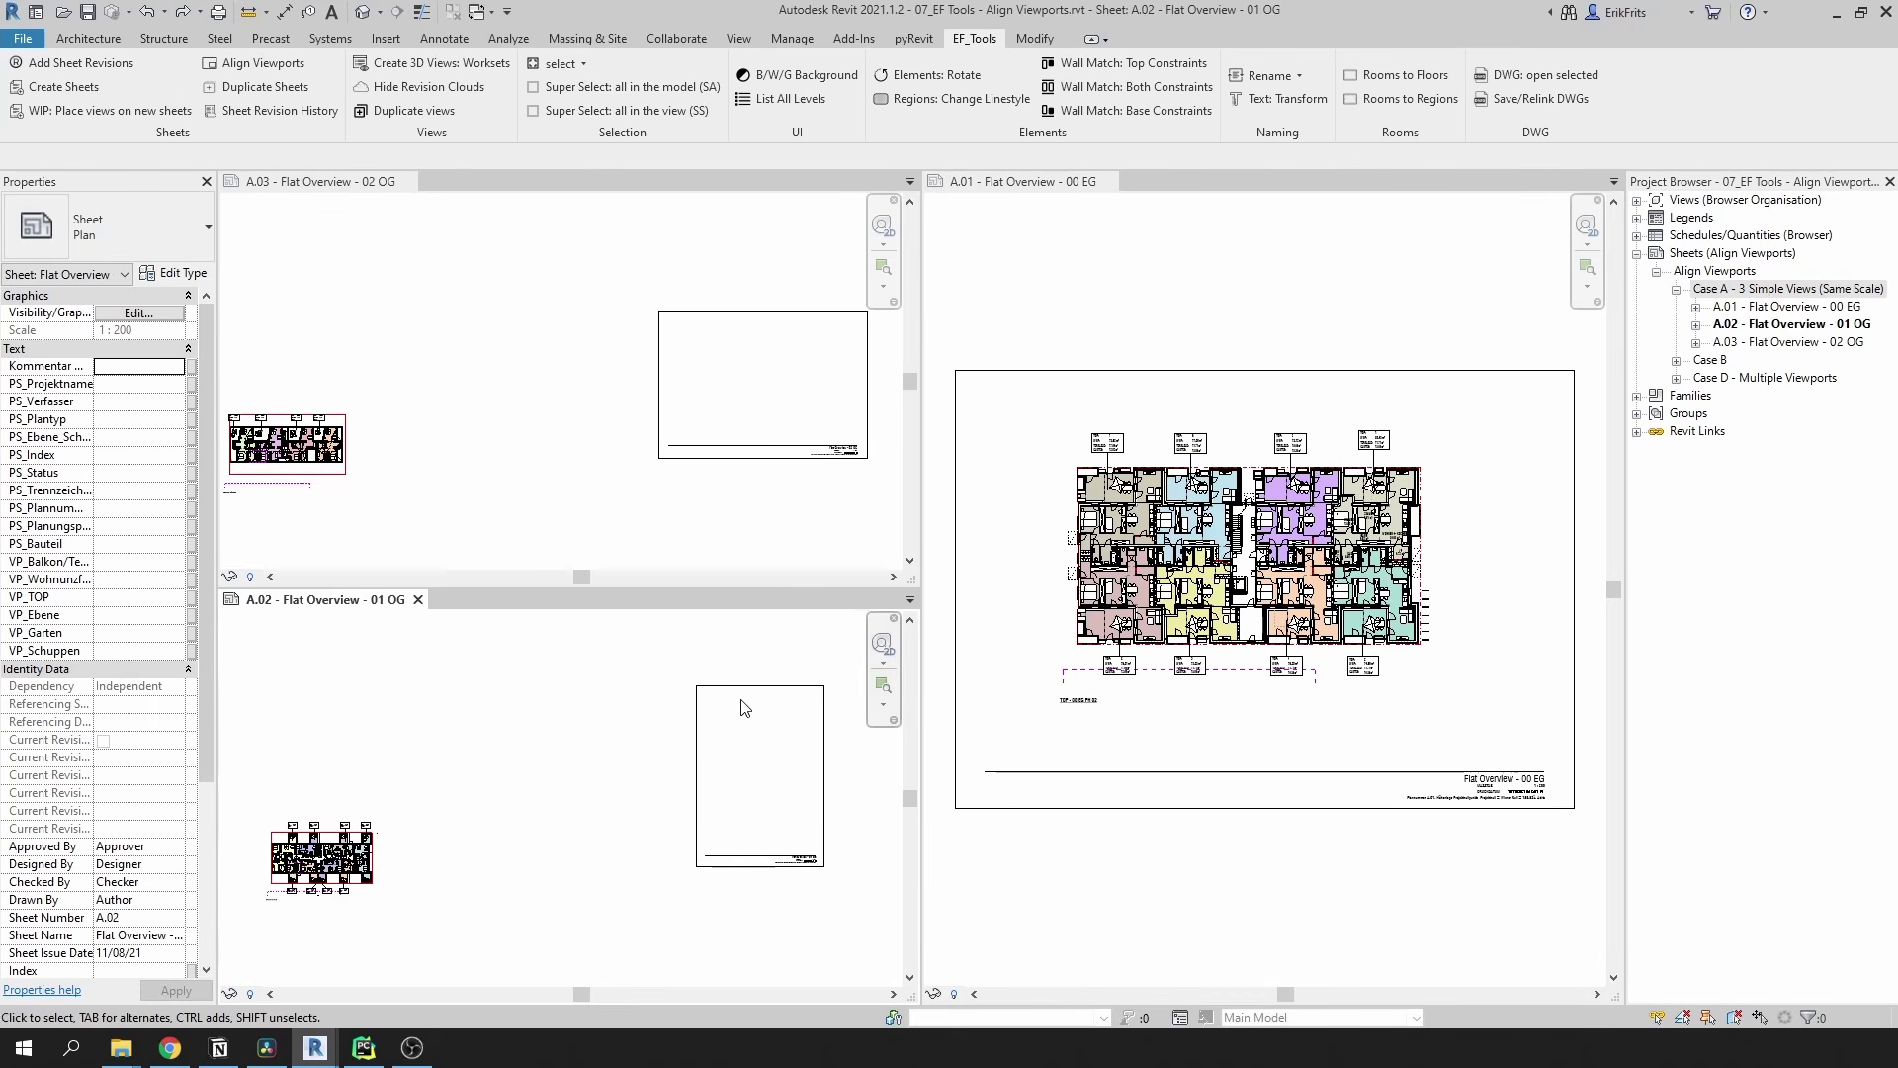
left_click(1768, 342)
left_click(1758, 308, "shift")
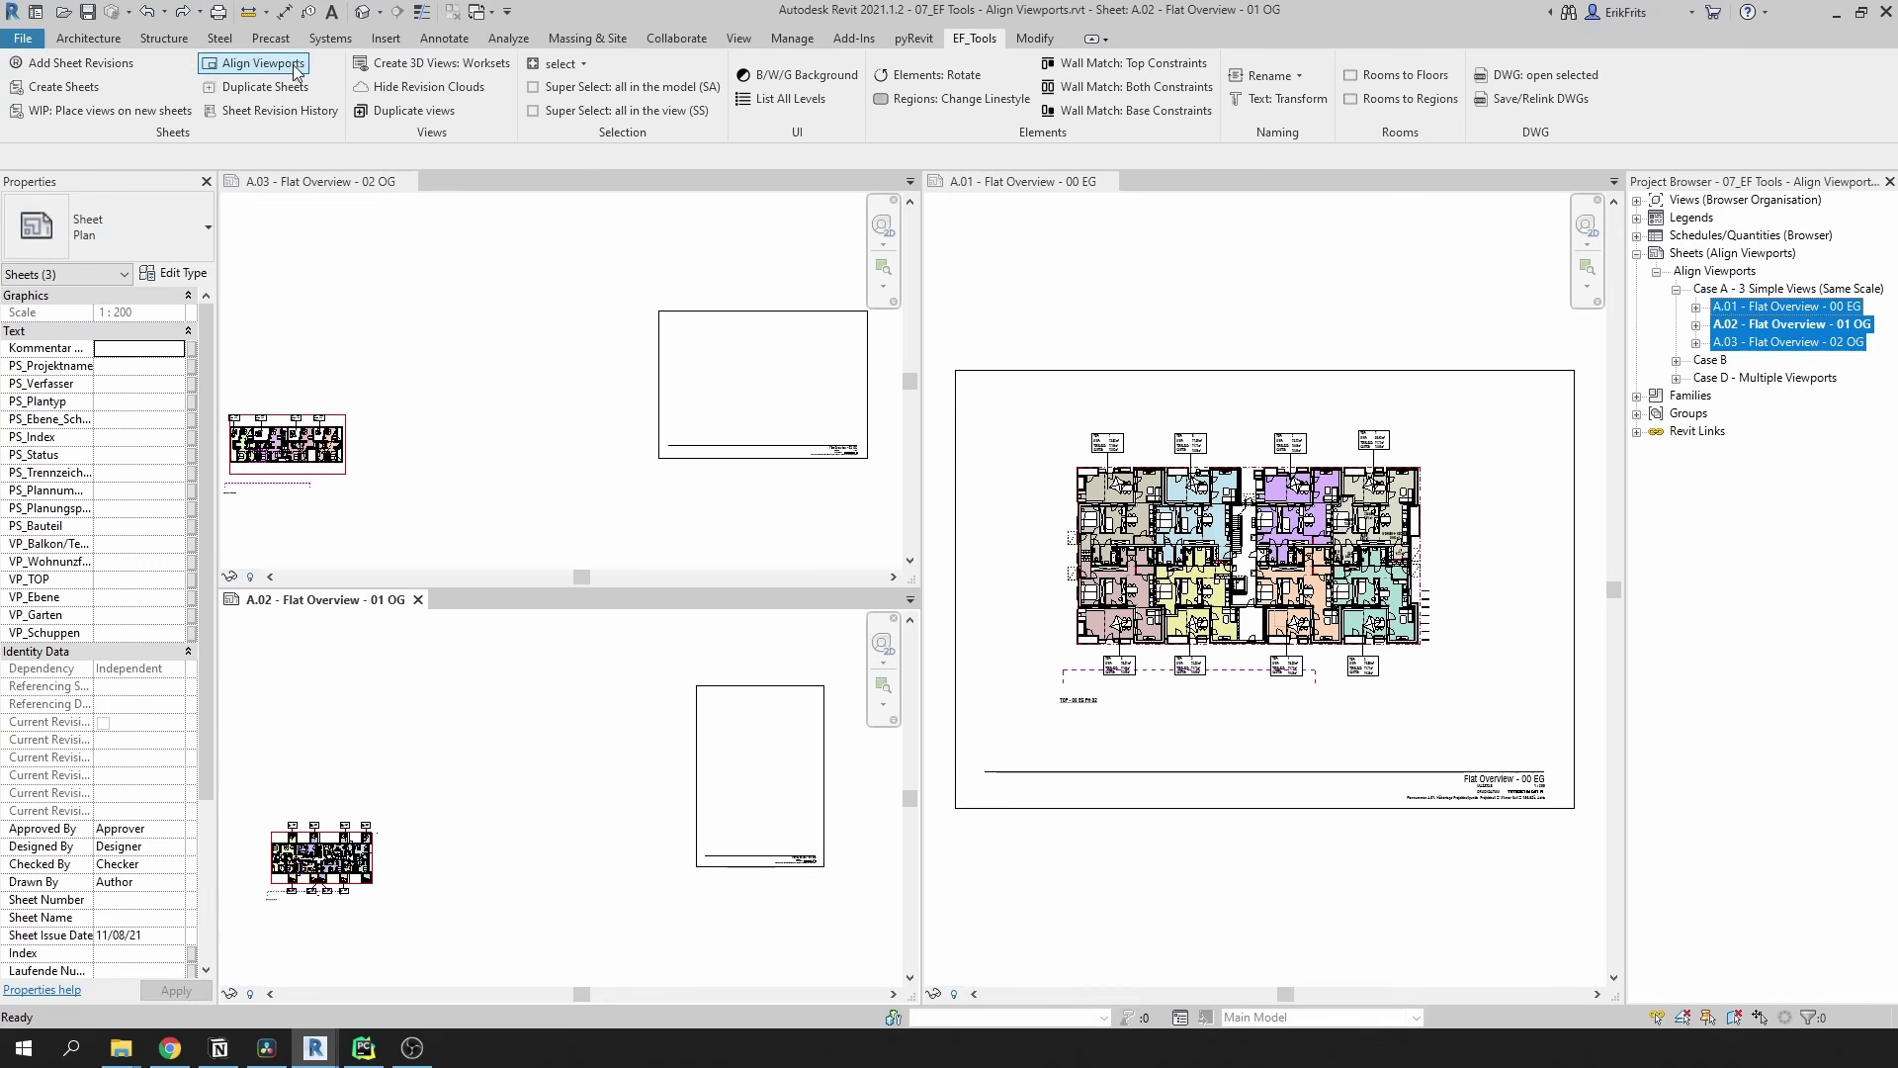
left_click(263, 63)
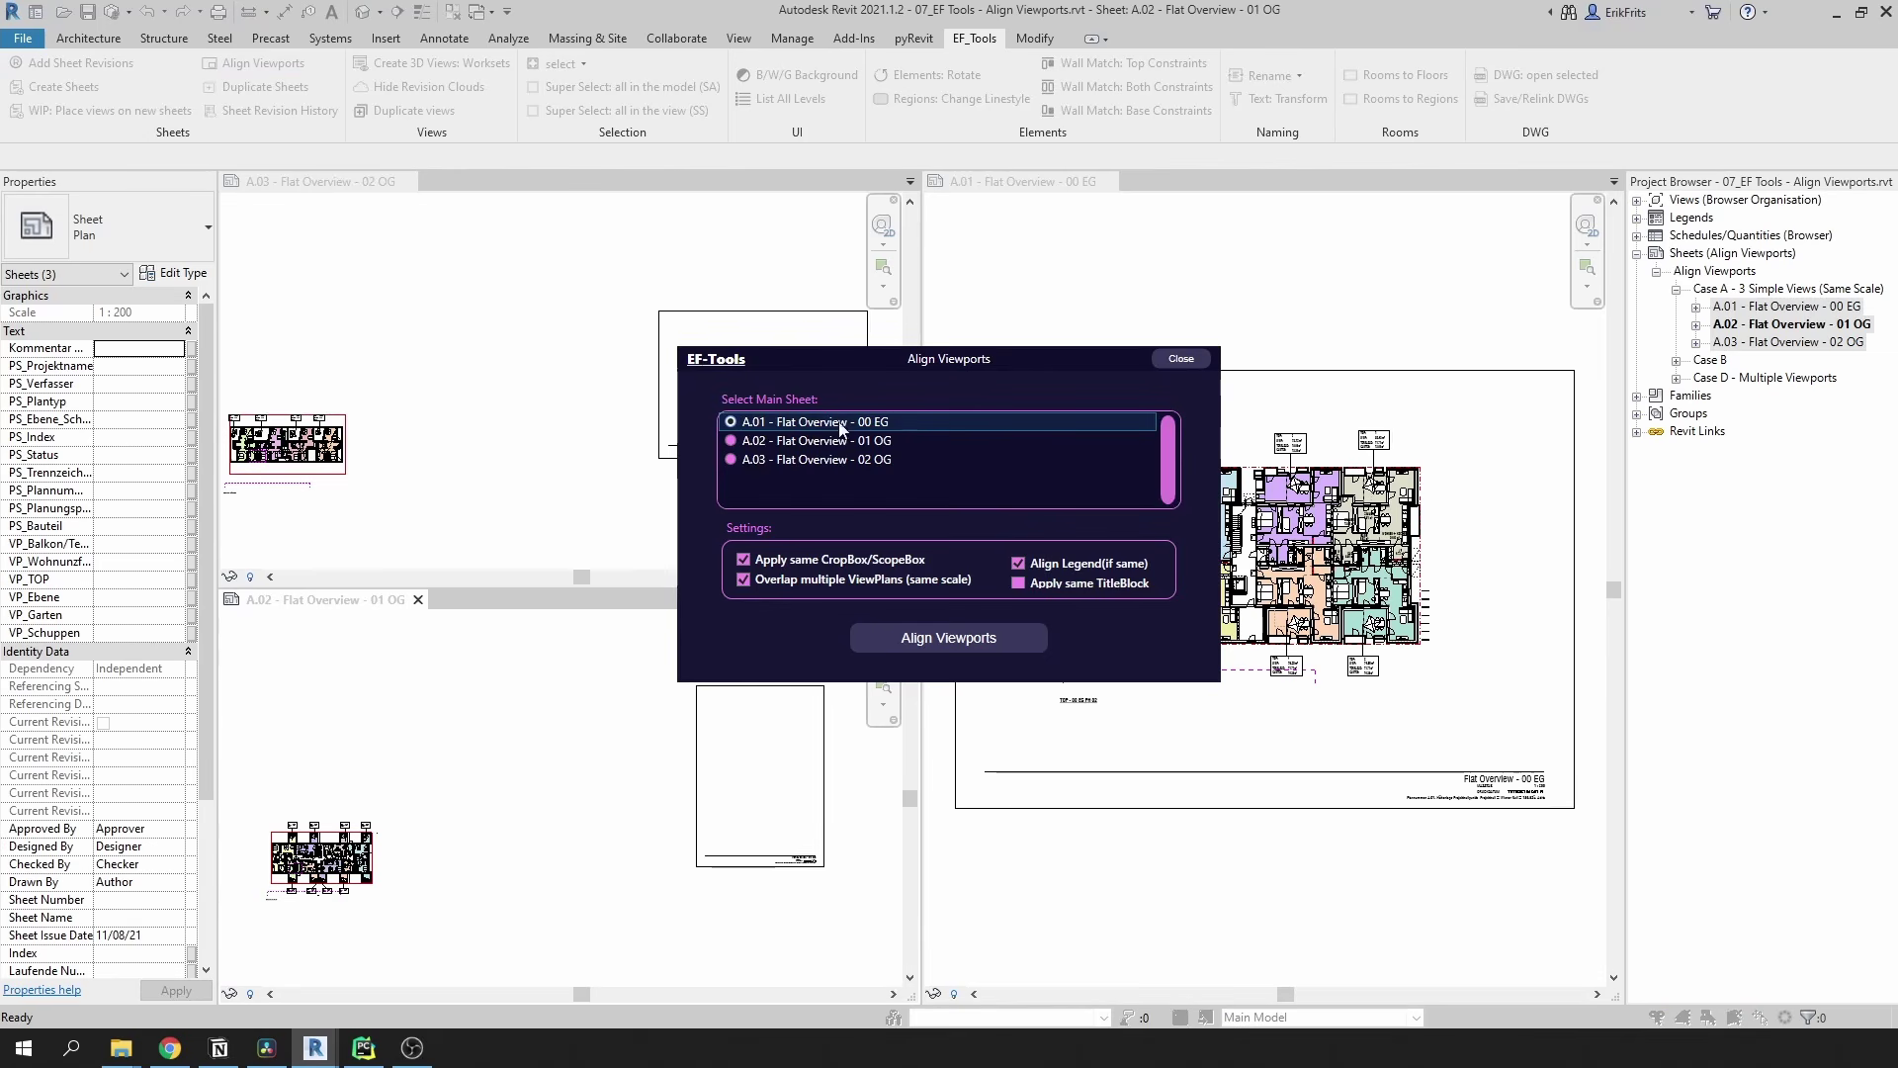
left_click_drag(901, 359, 688, 294)
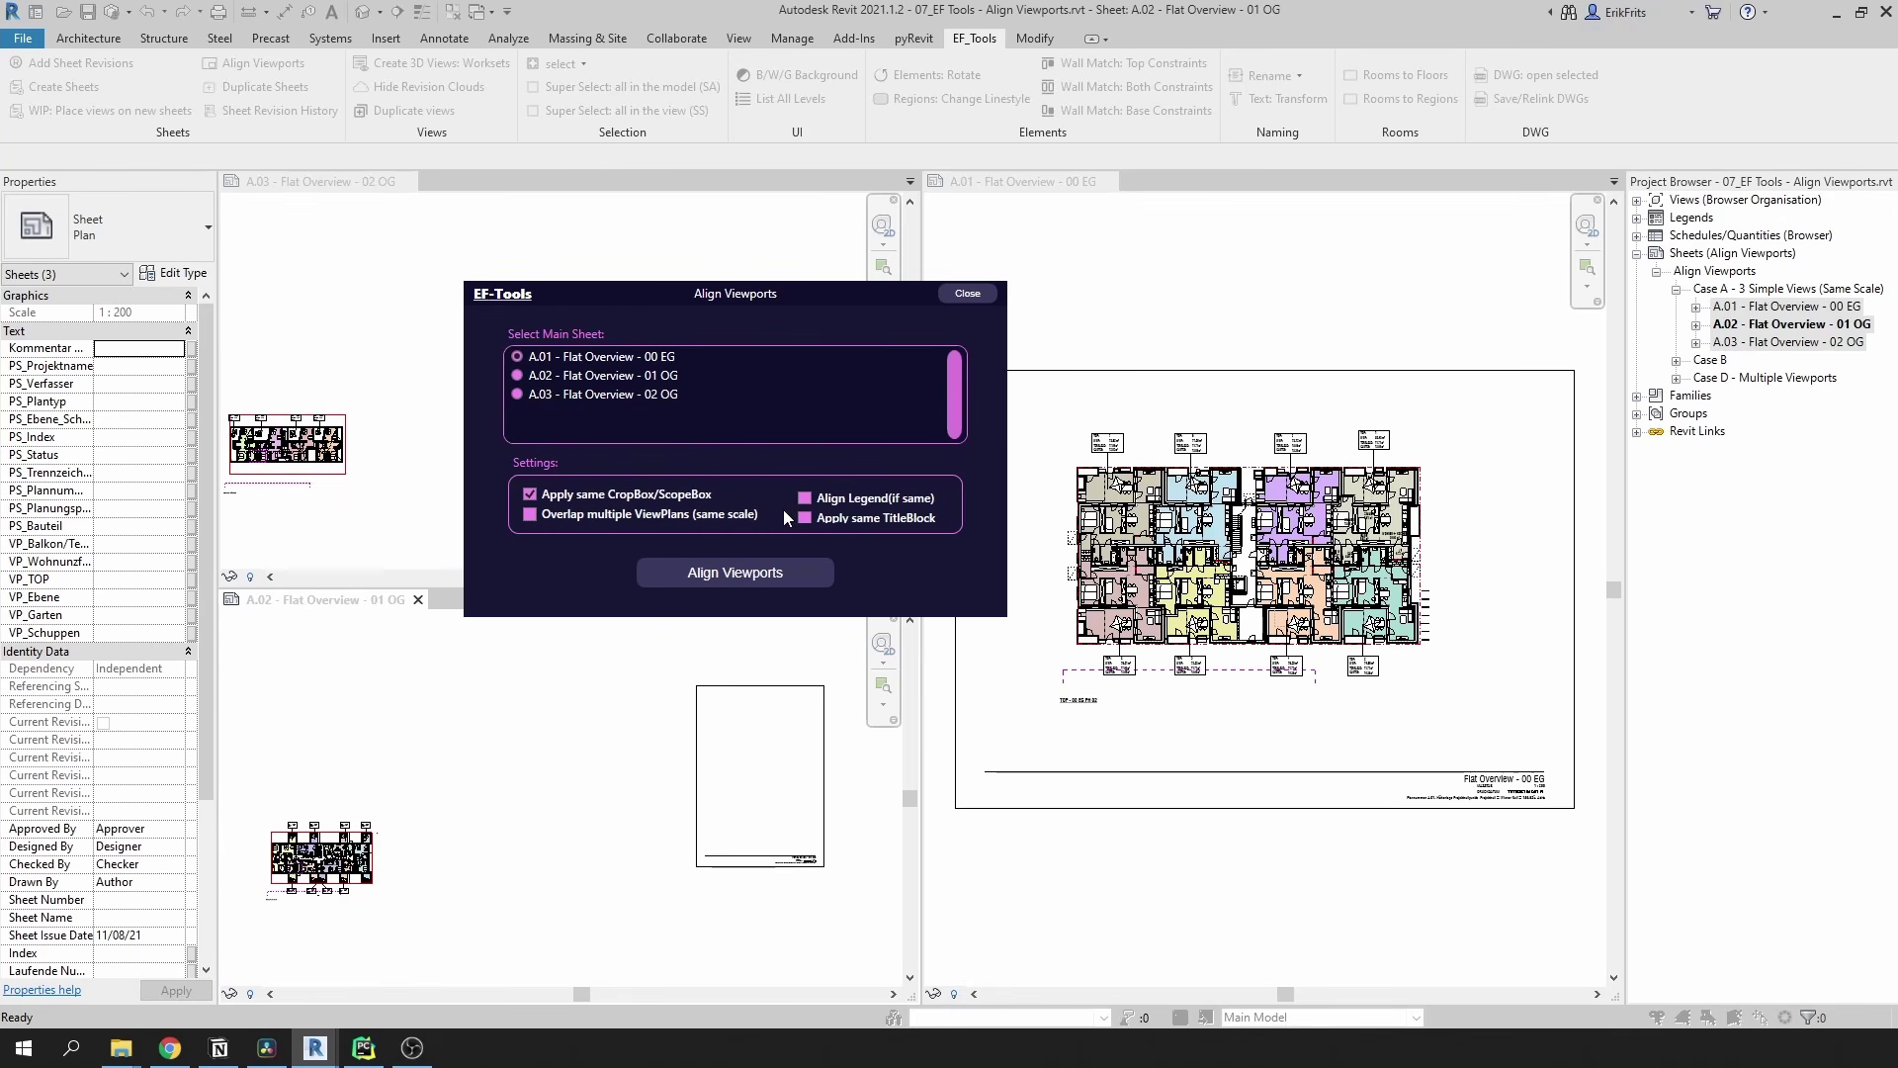
left_click(806, 518)
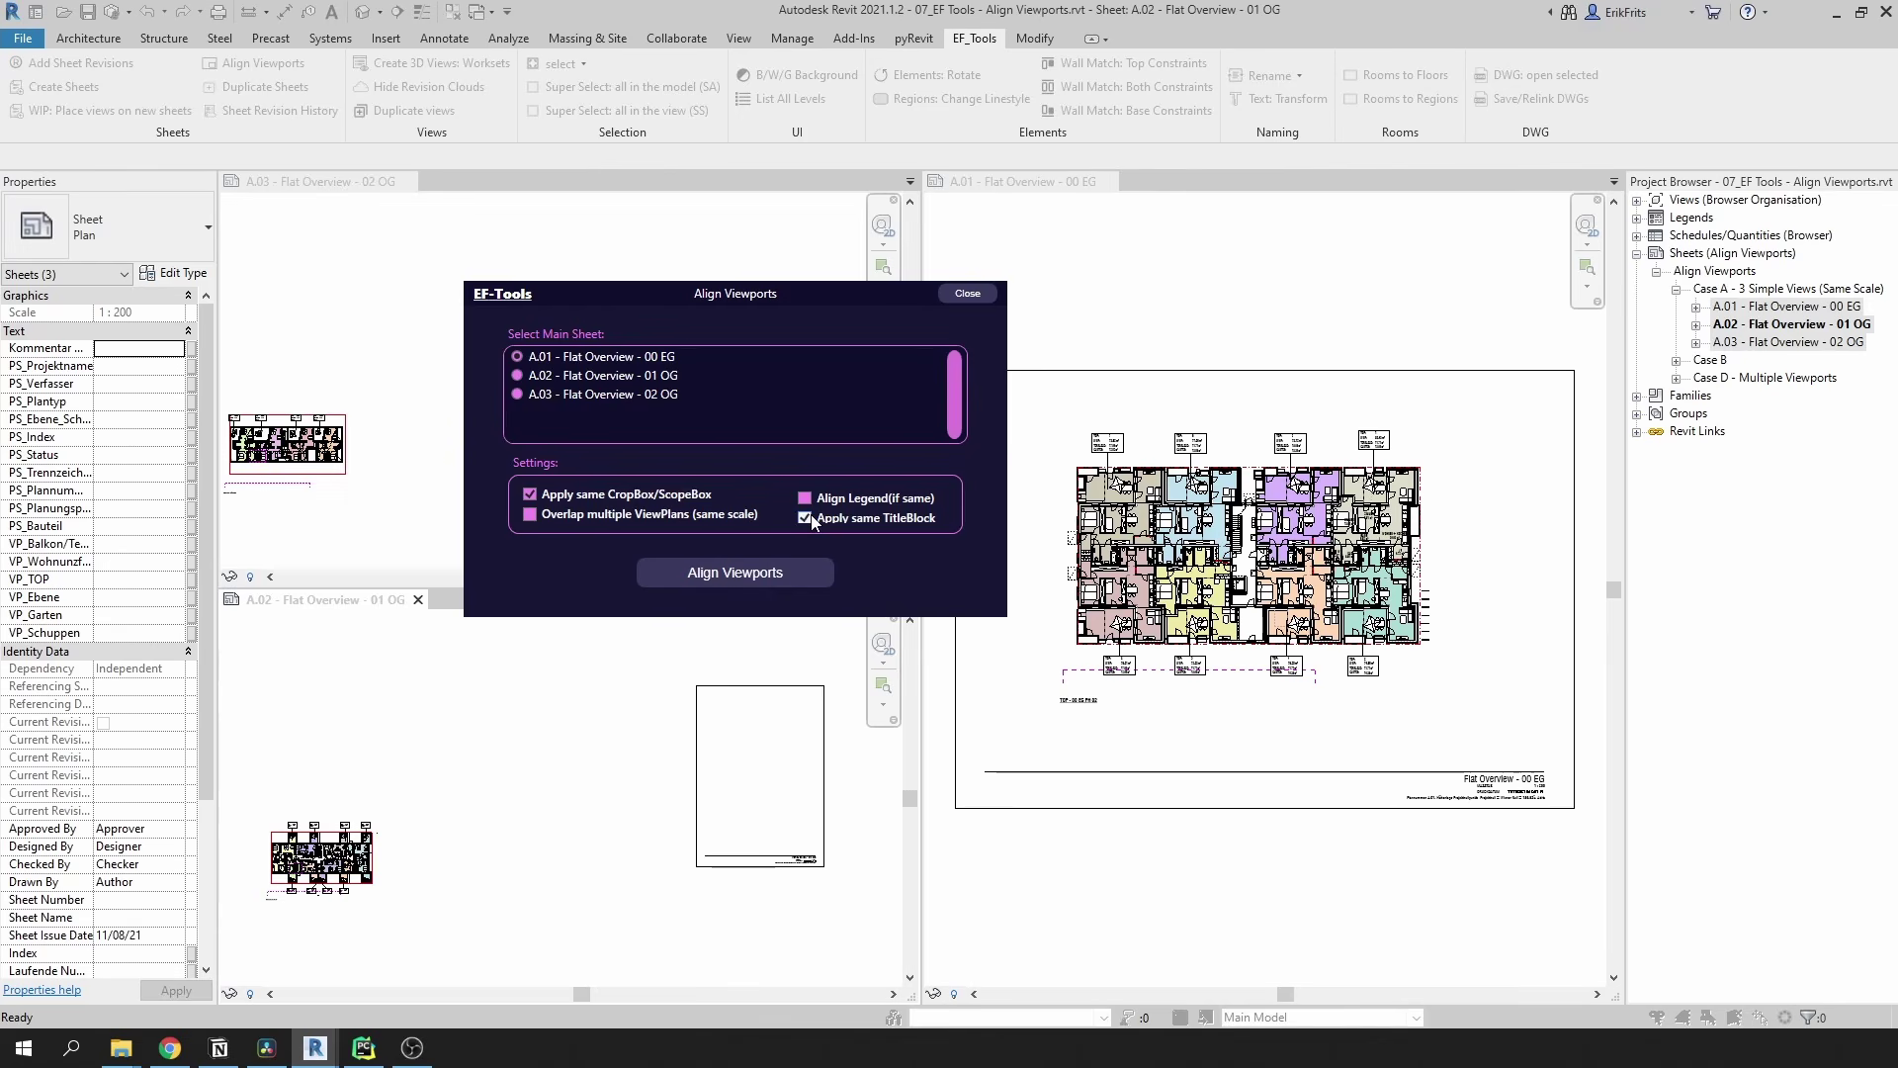
left_click(769, 573)
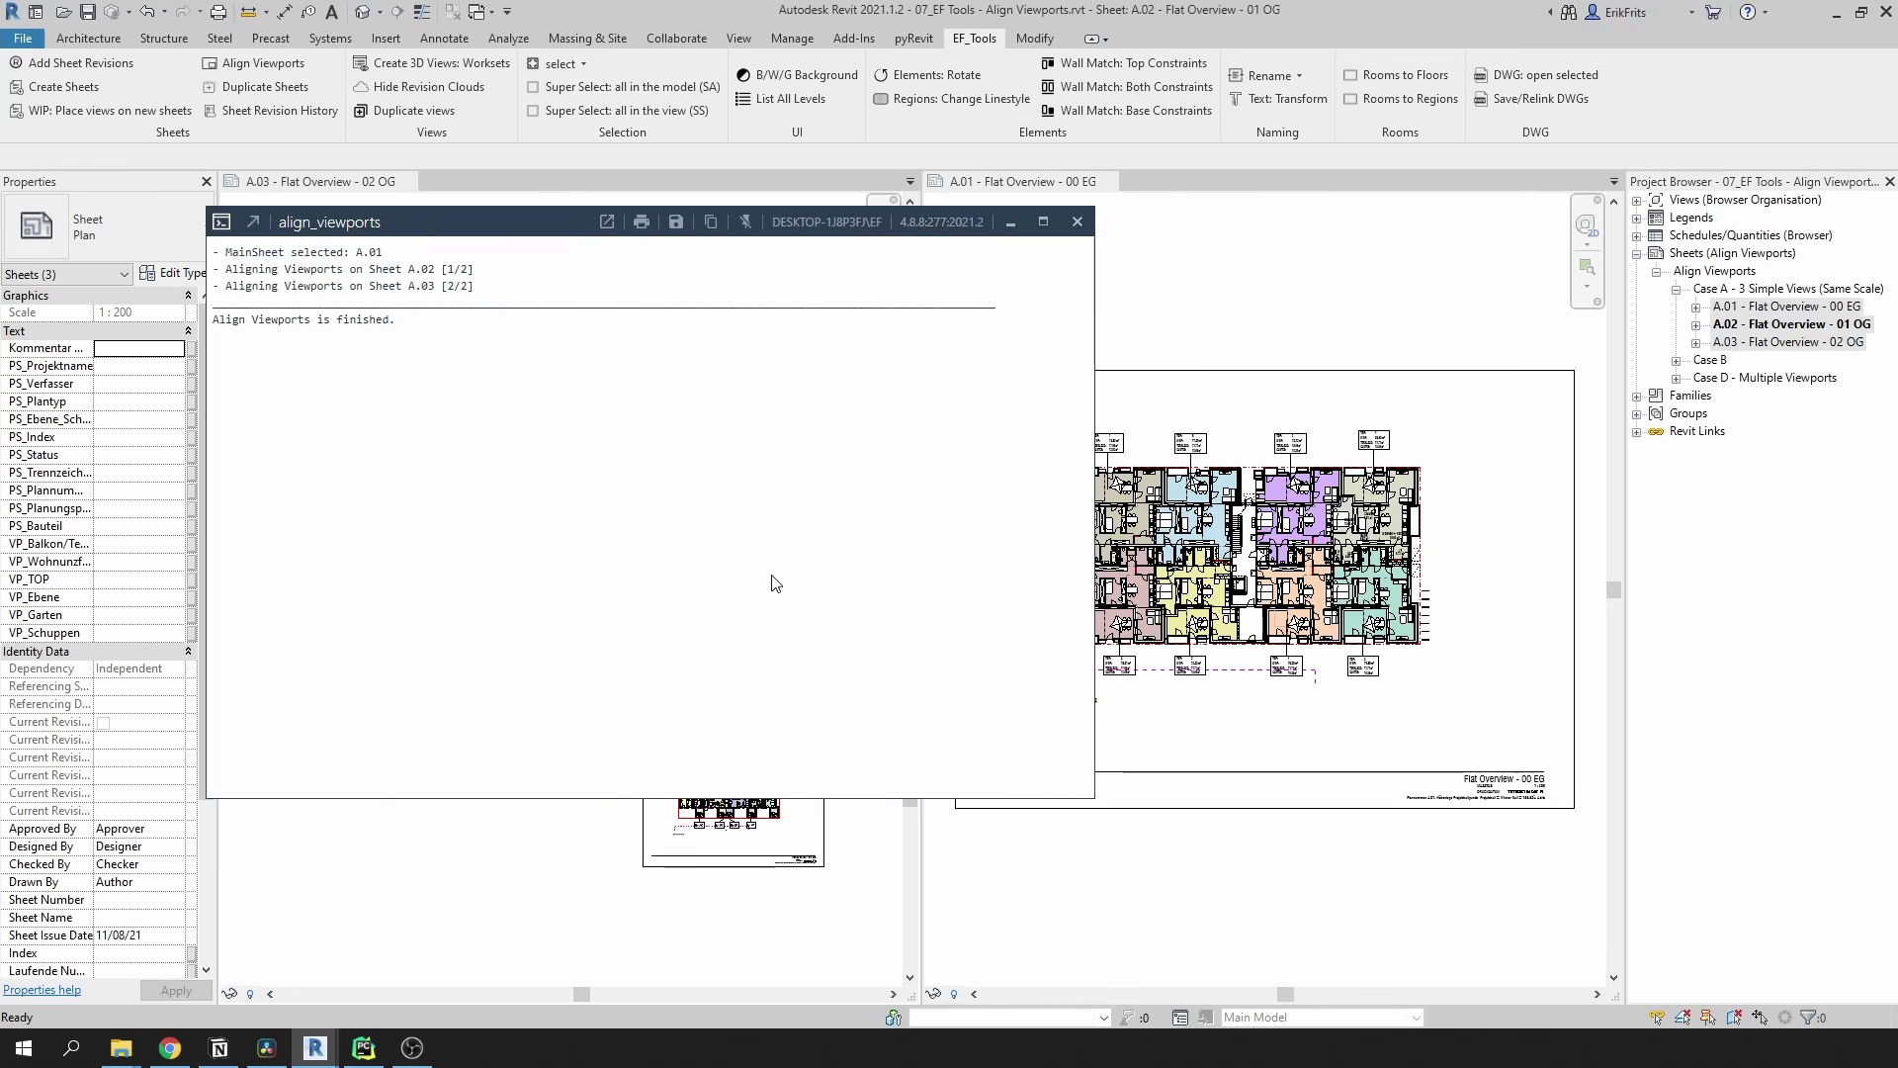
left_click(1077, 220)
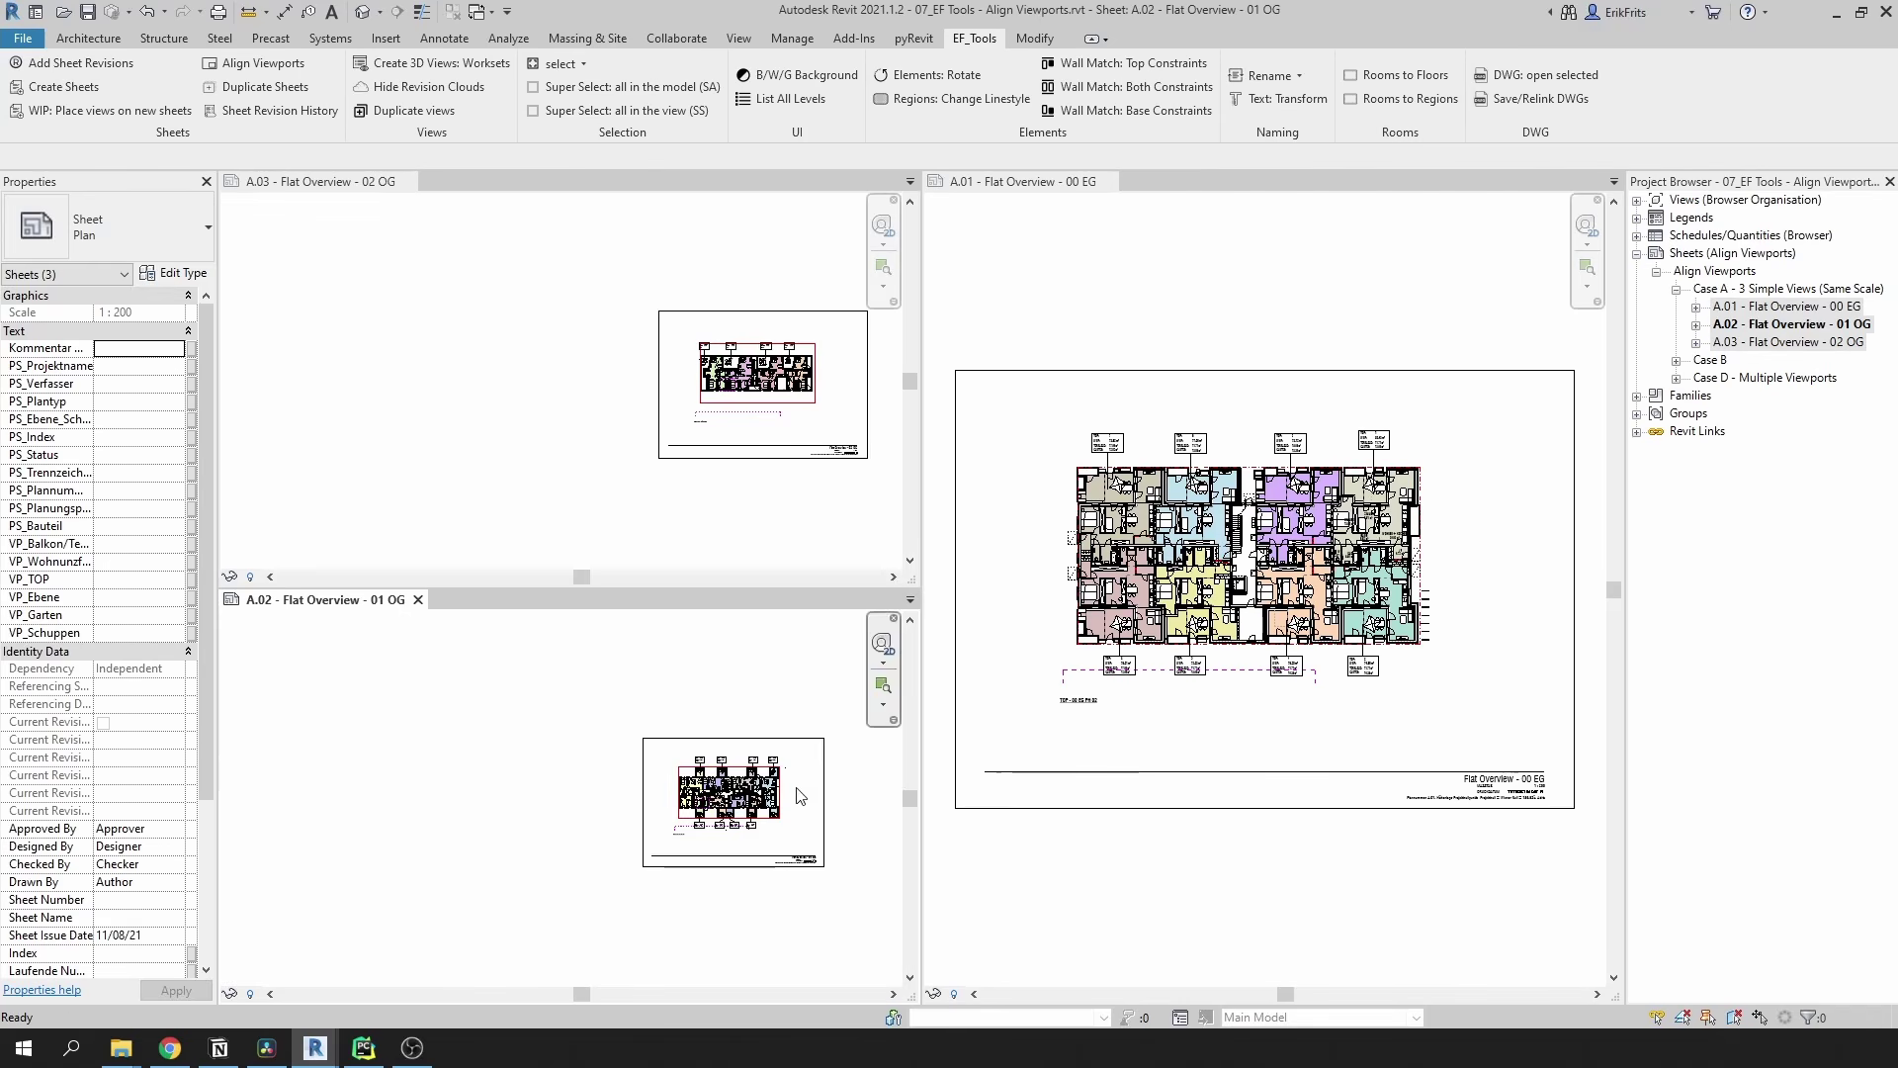
scroll(761, 786, "up", 4)
middle_click_drag(765, 798, 697, 799)
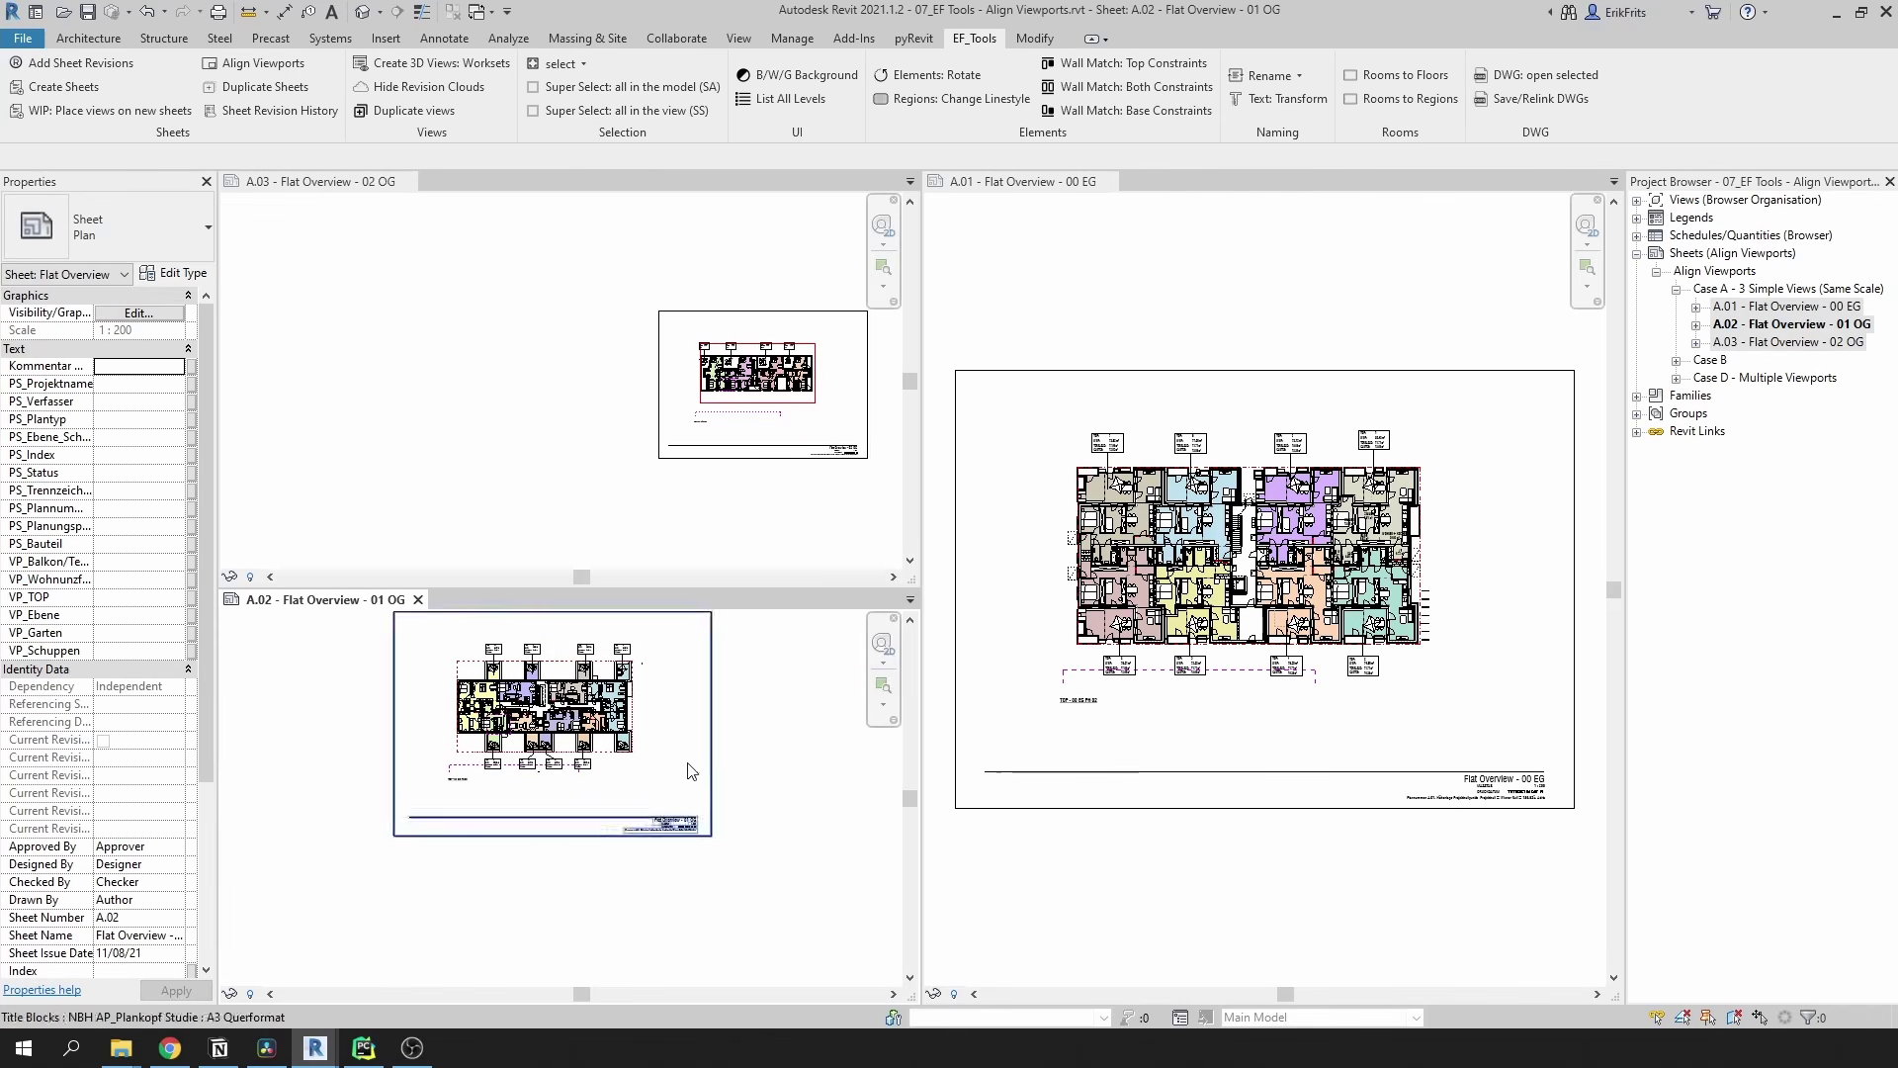
left_click(1062, 810)
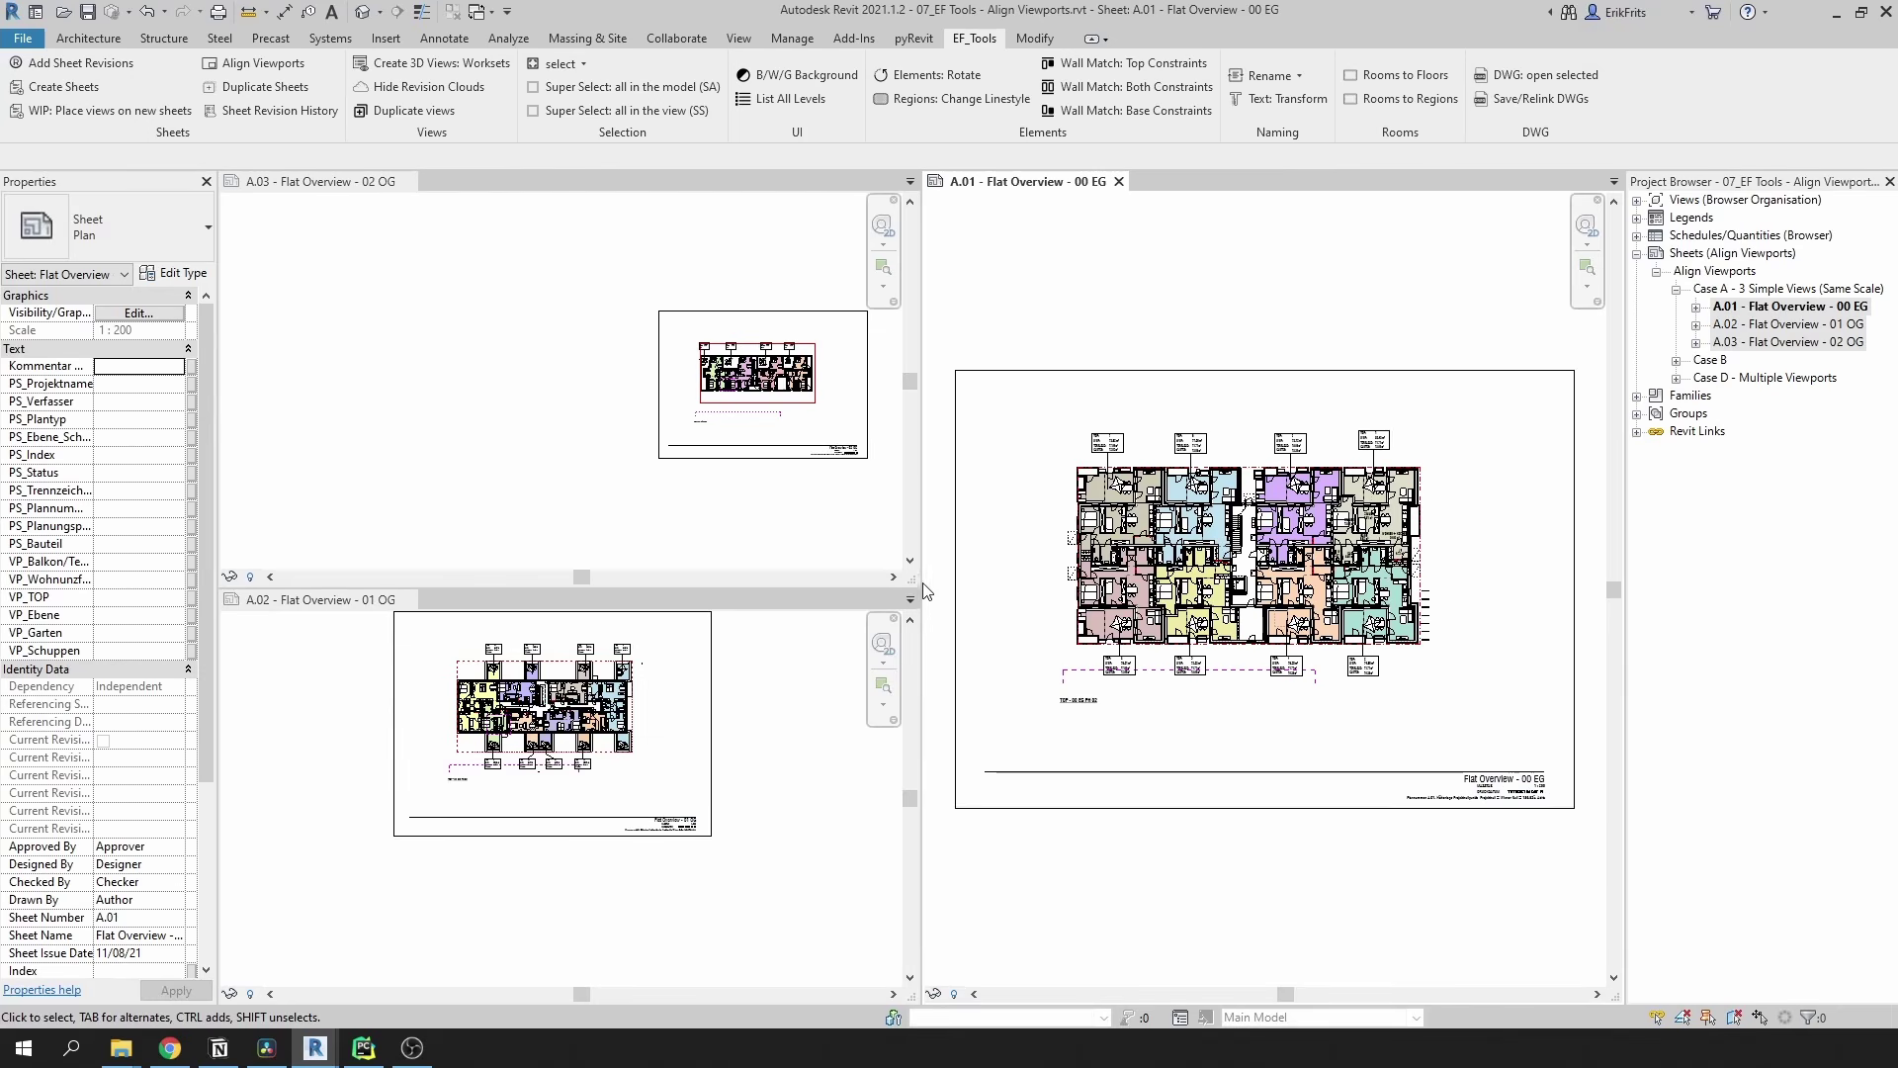
Bring up the Case B sheets and move the viewport on sheet VP_TOP - 6 to the middle of its title block
left_click(1676, 291)
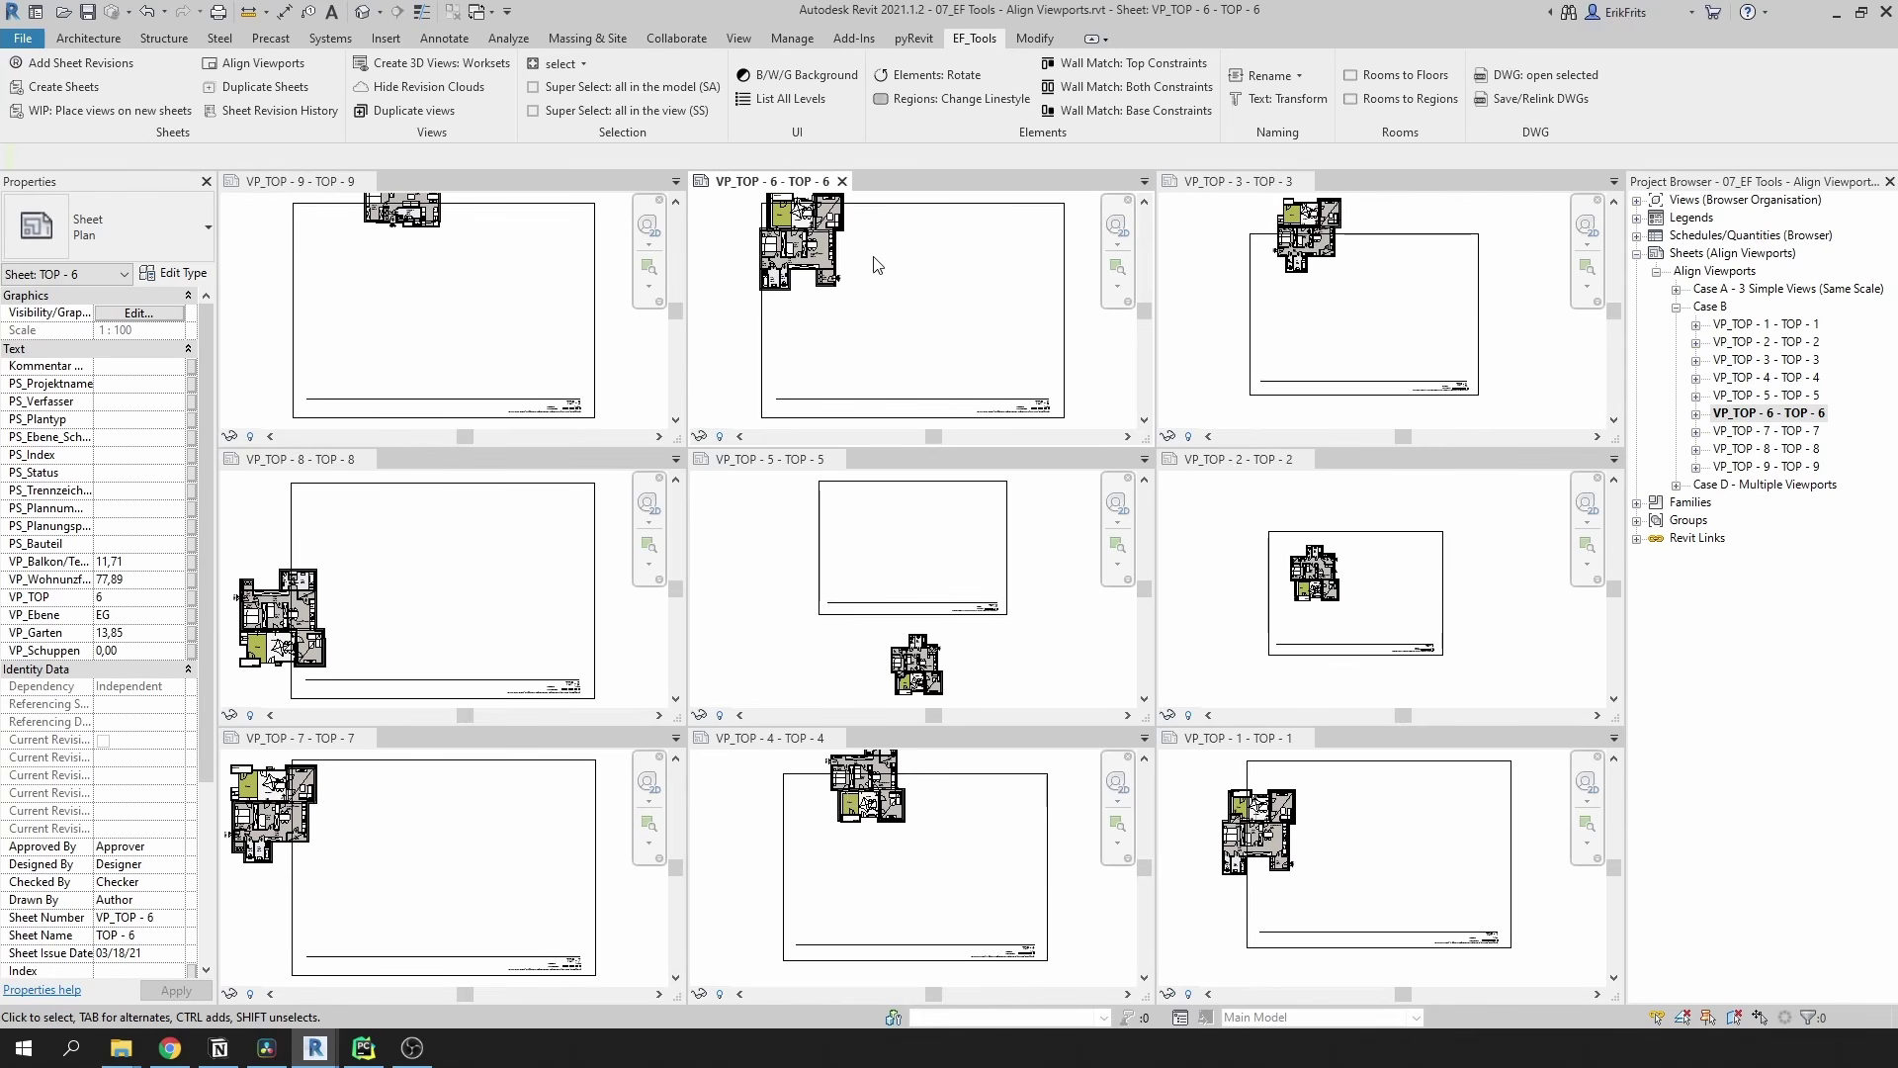
left_click(820, 259)
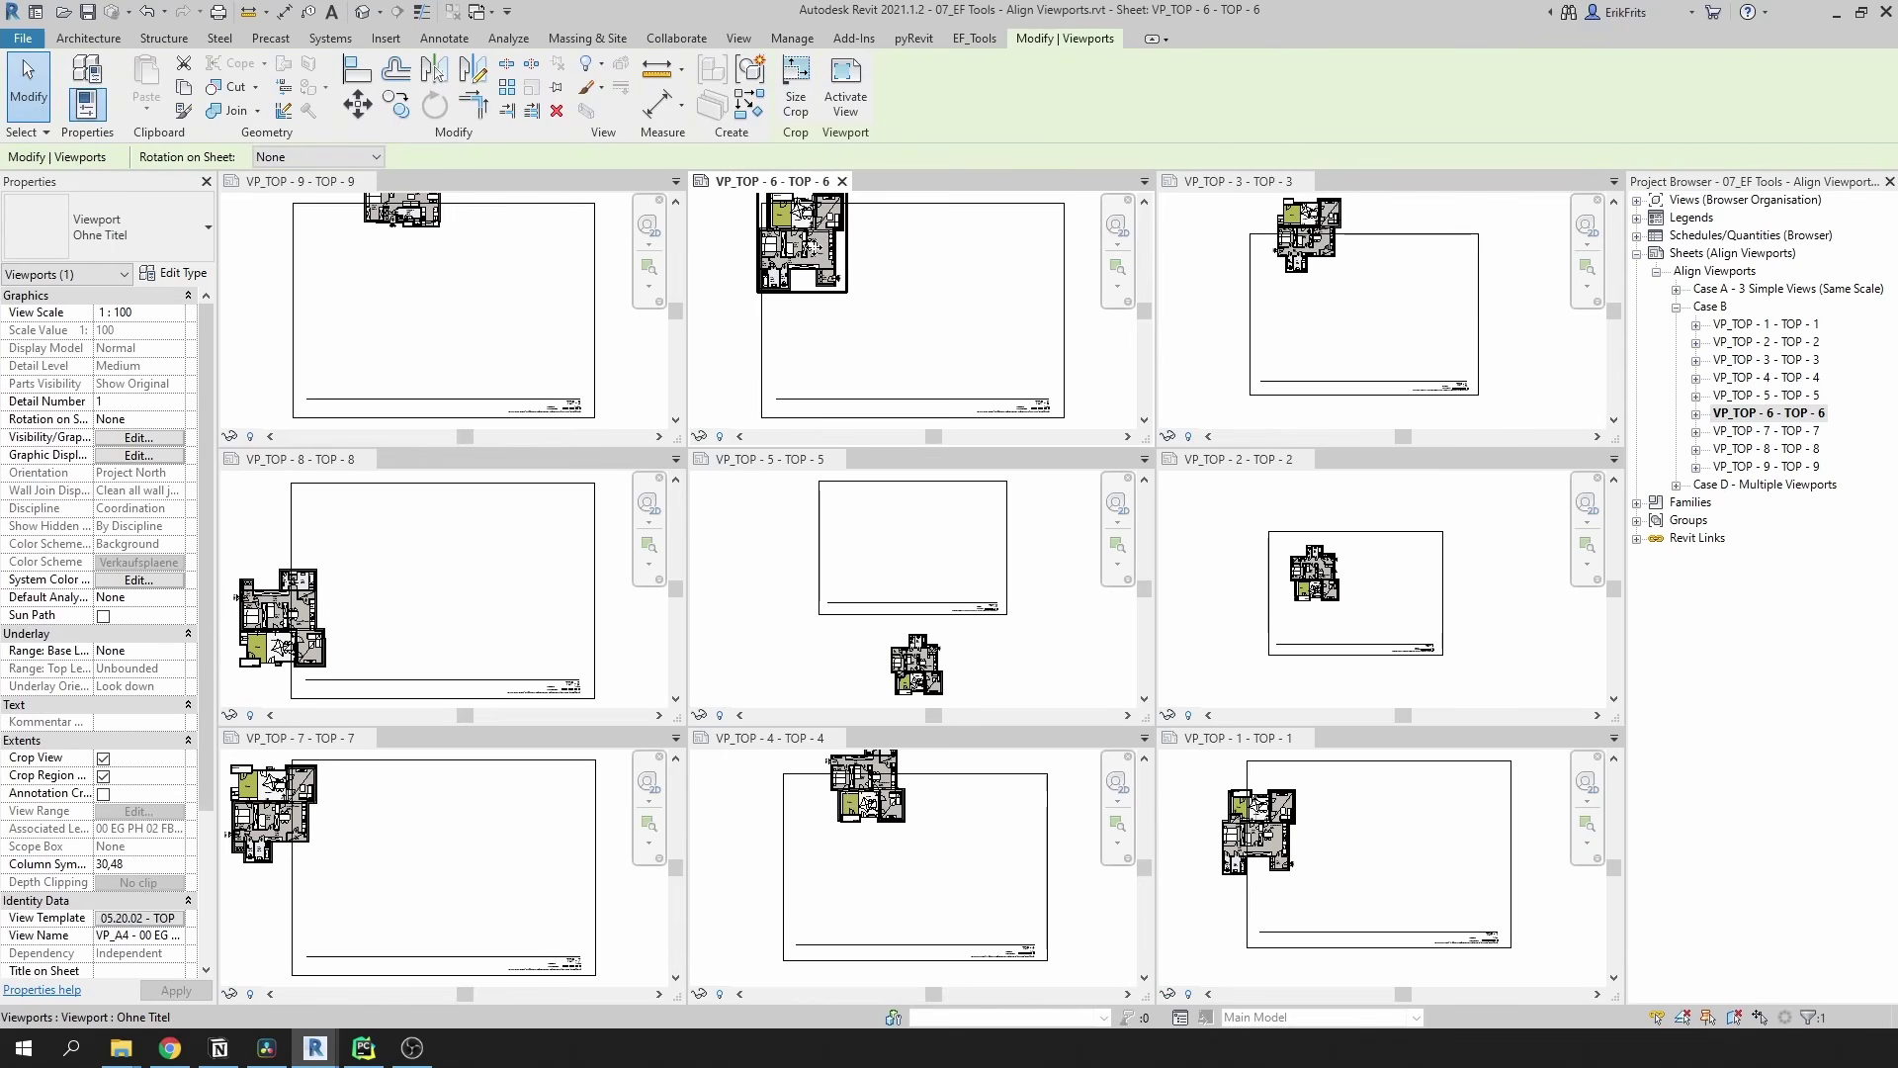
left_click_drag(802, 256, 910, 313)
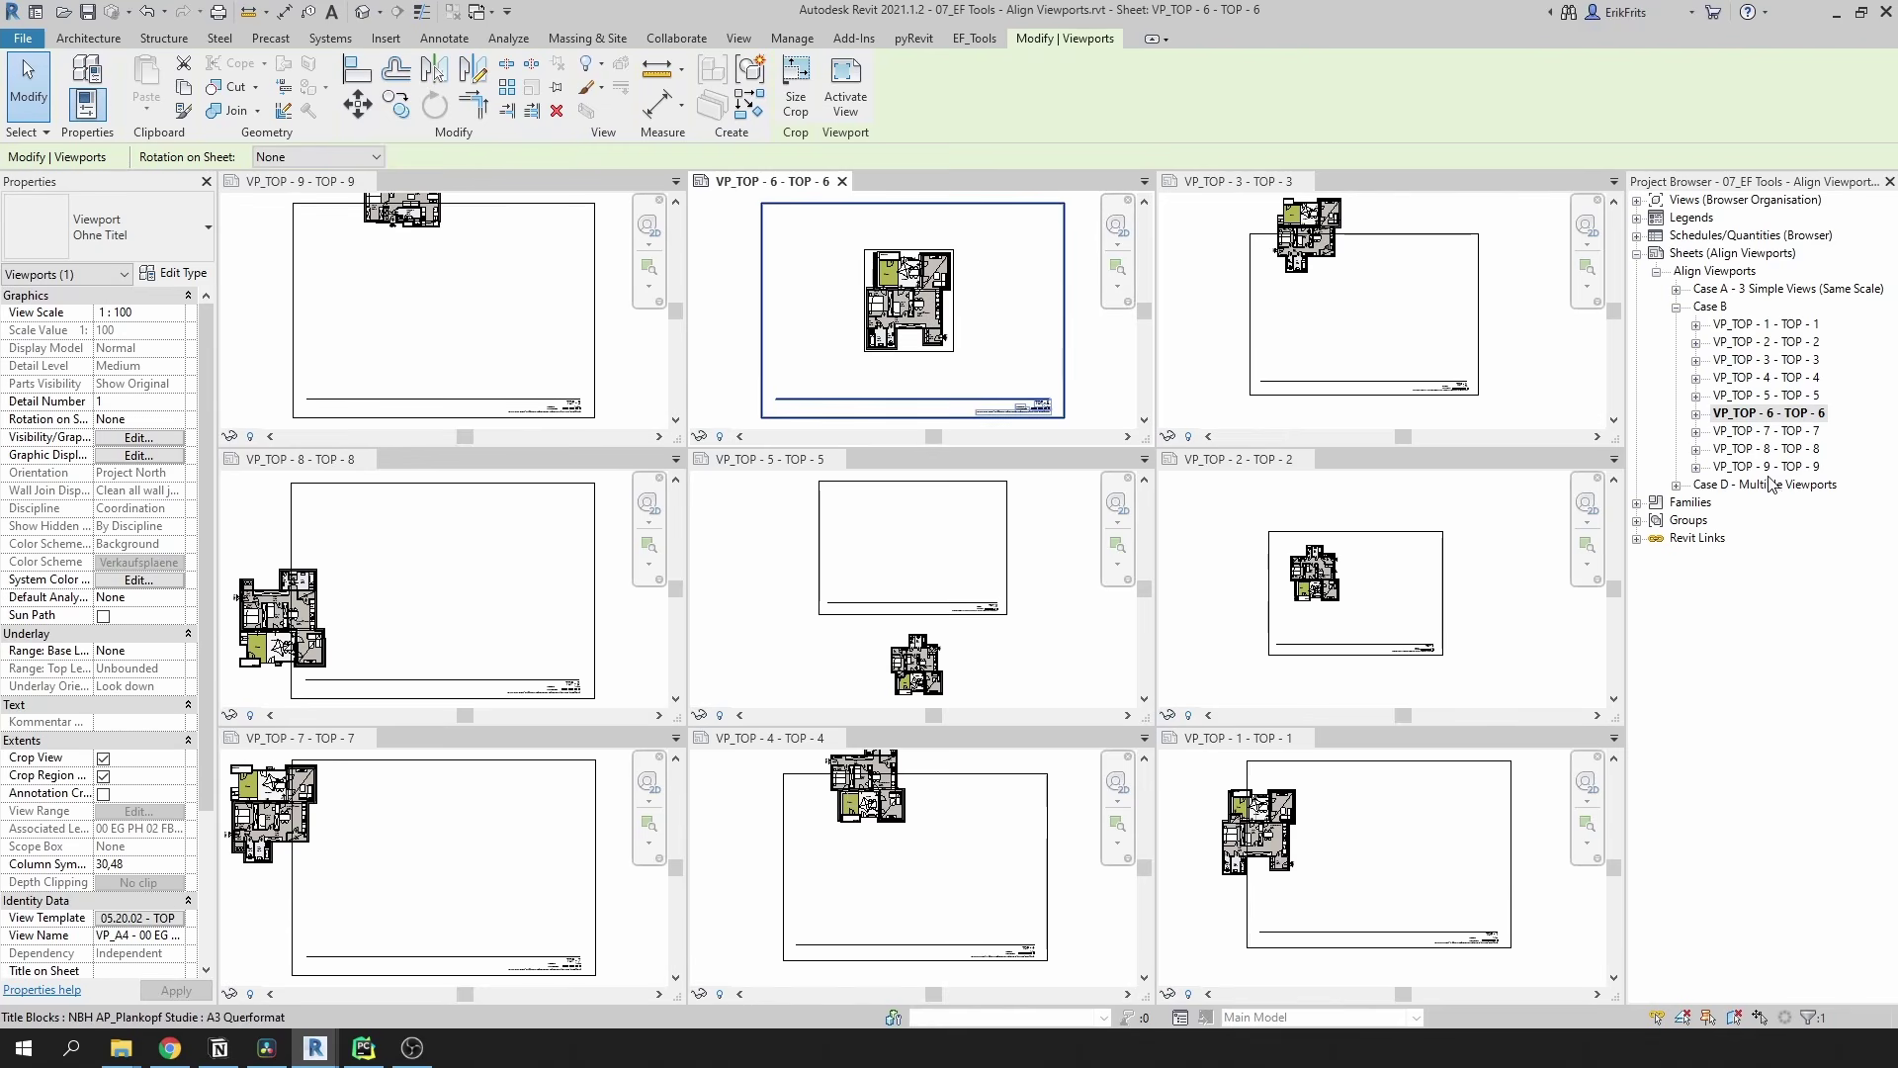
Align the viewports of all nine Case B sheets to main sheet VP_TOP - 6 with every alignment setting turned off
left_click(1766, 465)
left_click(1766, 324, "shift")
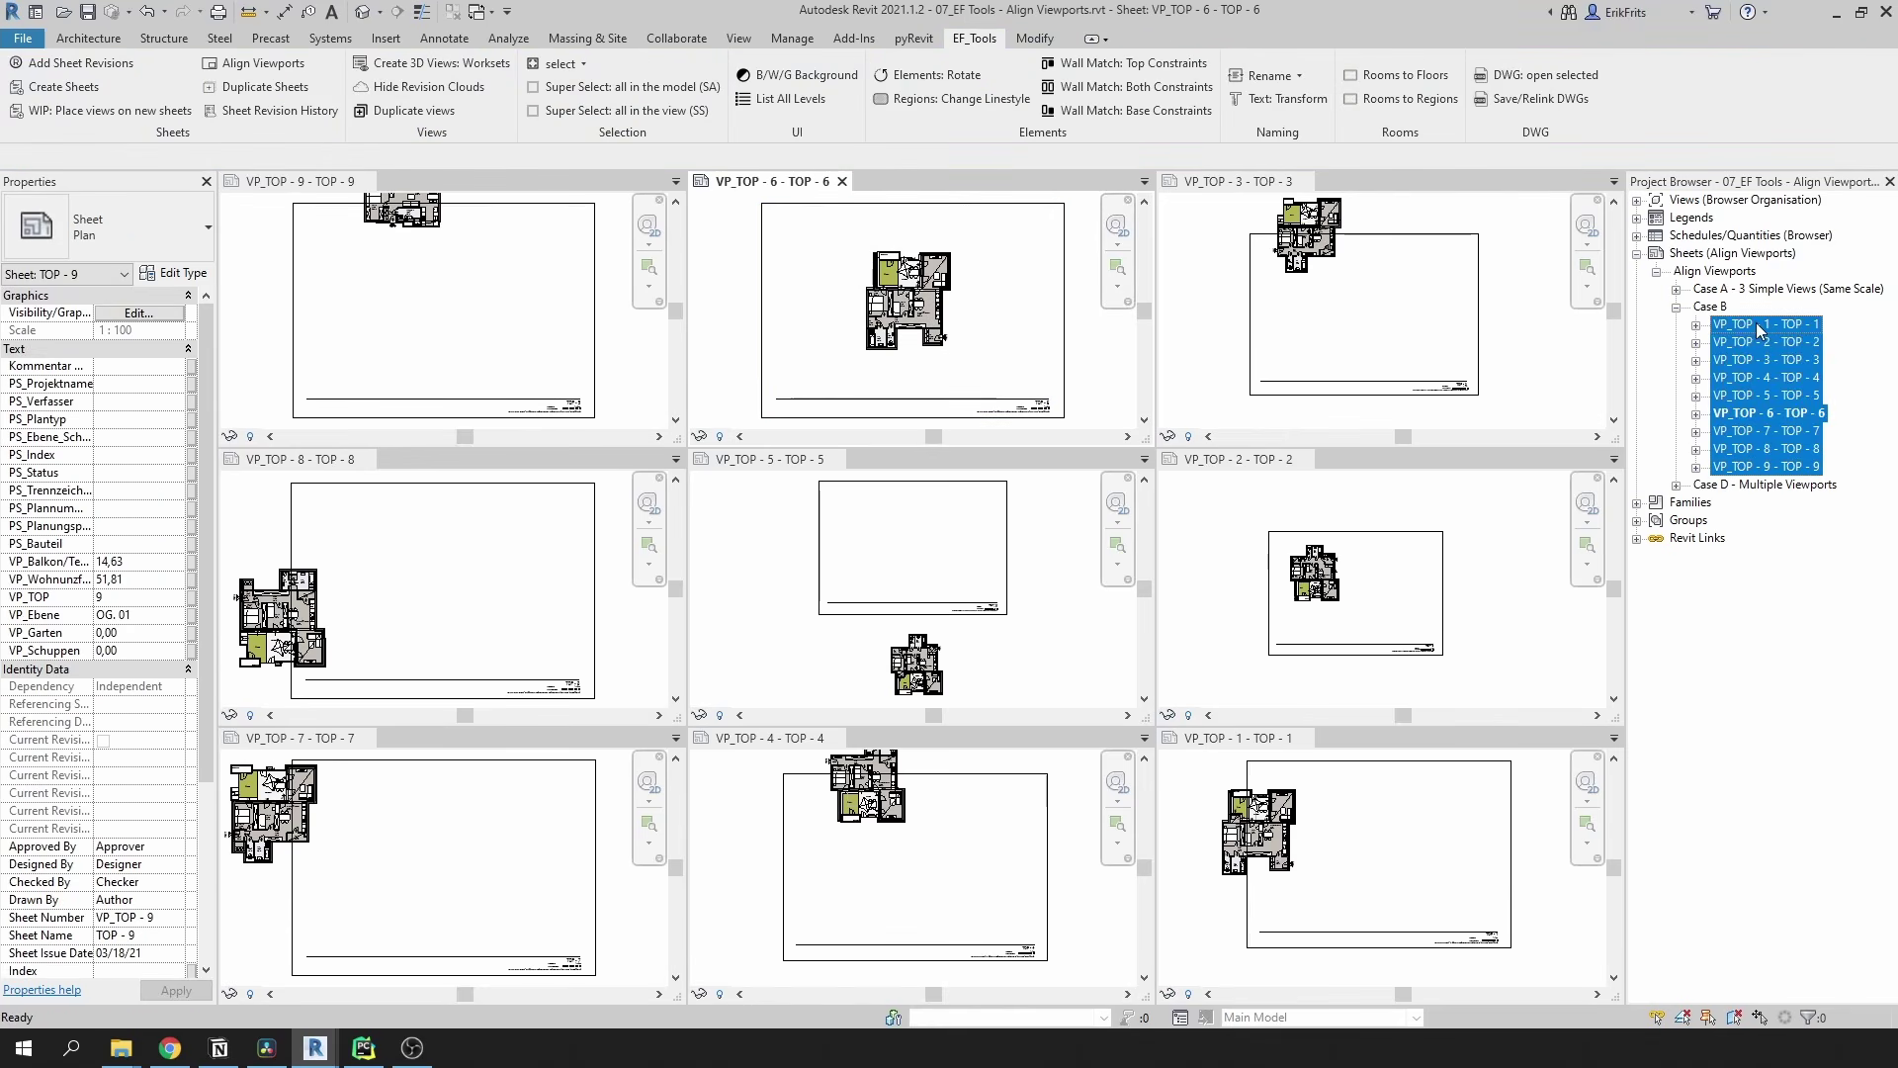
left_click(265, 65)
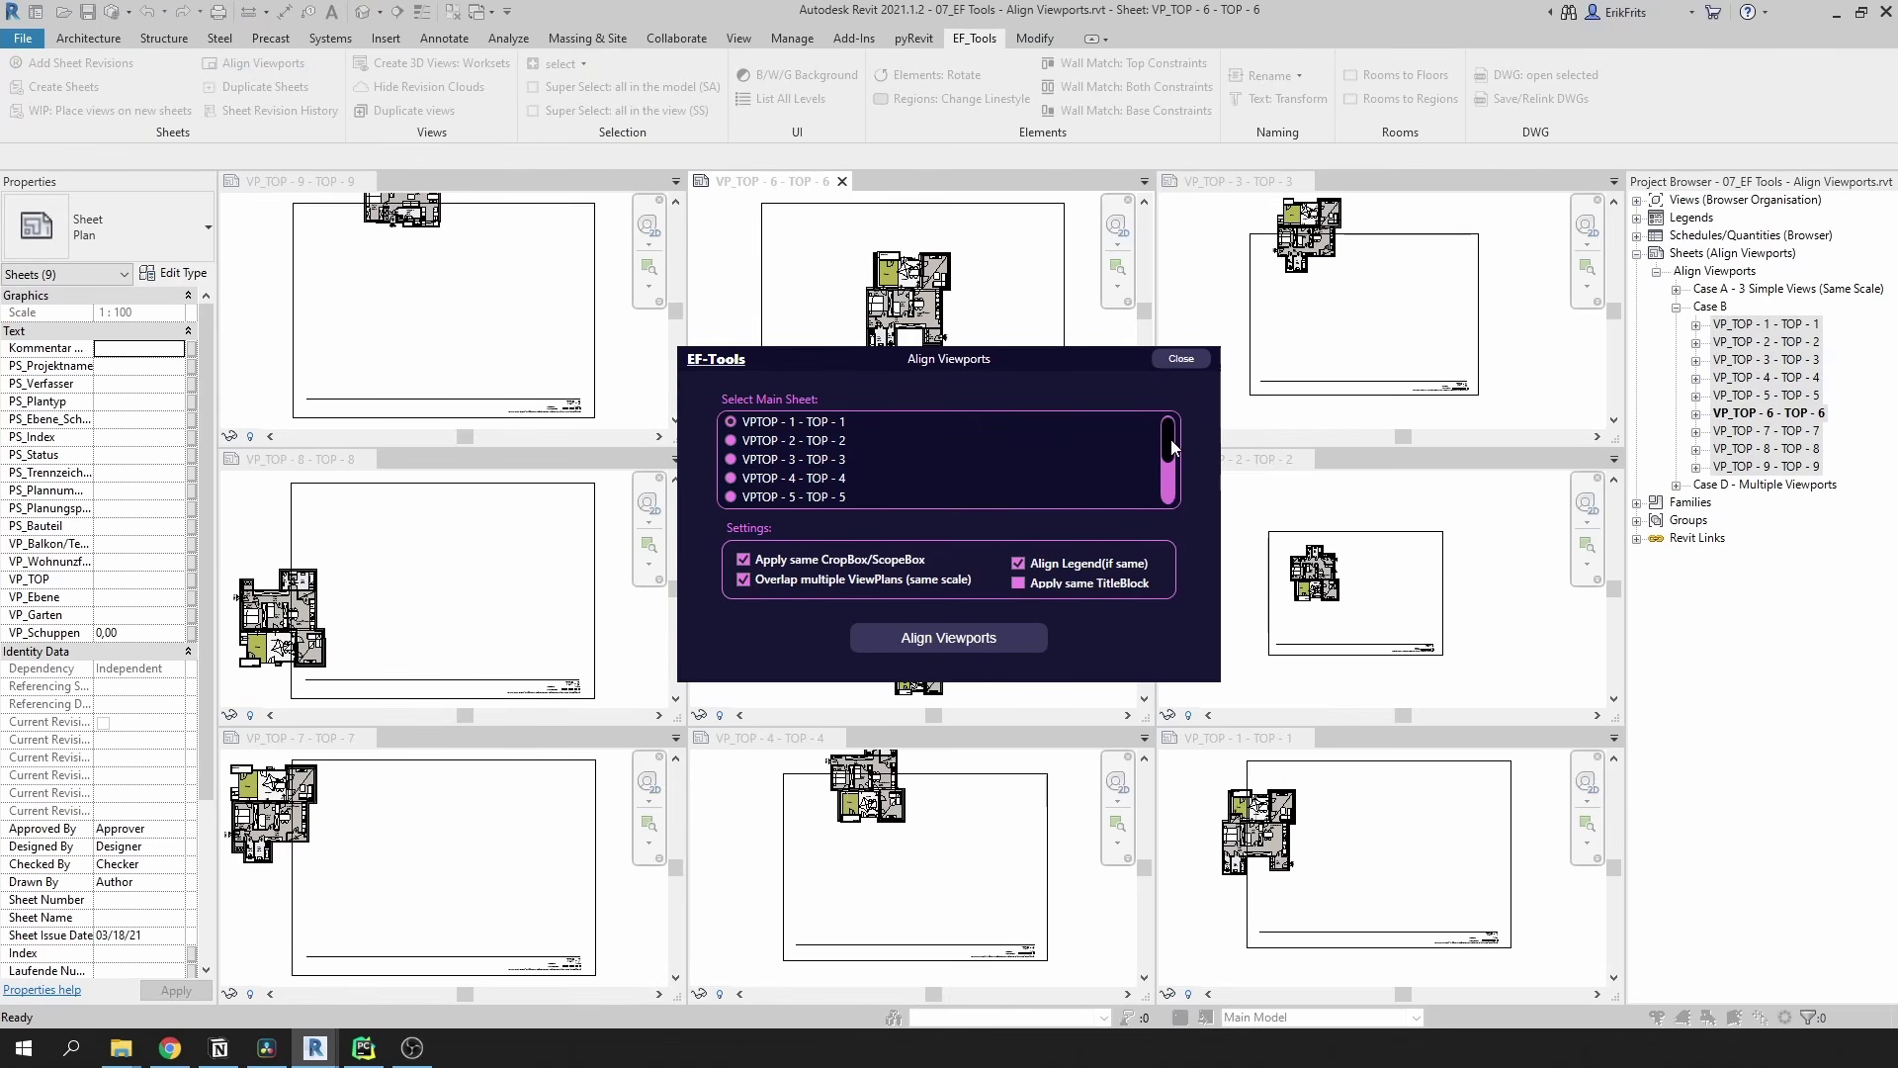
scroll(1170, 453, "down", 1)
left_click(823, 495)
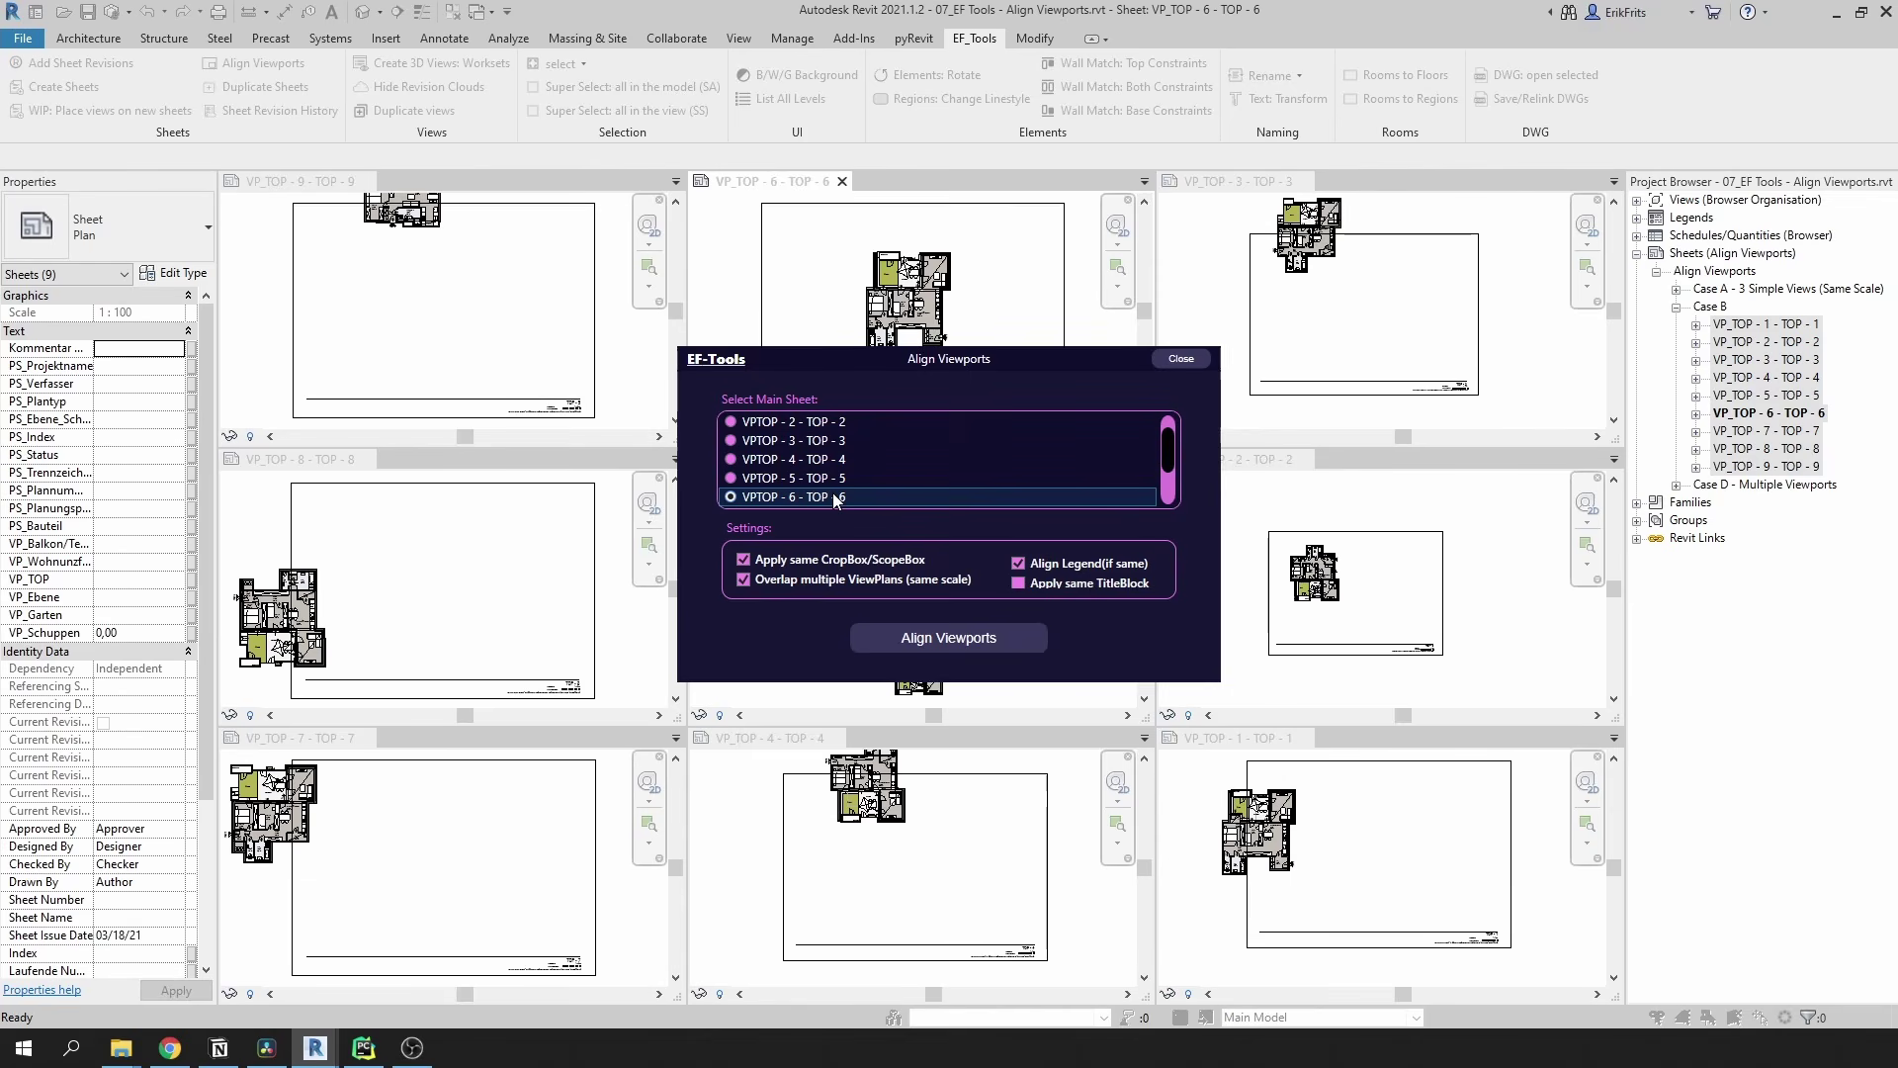
left_click(809, 565)
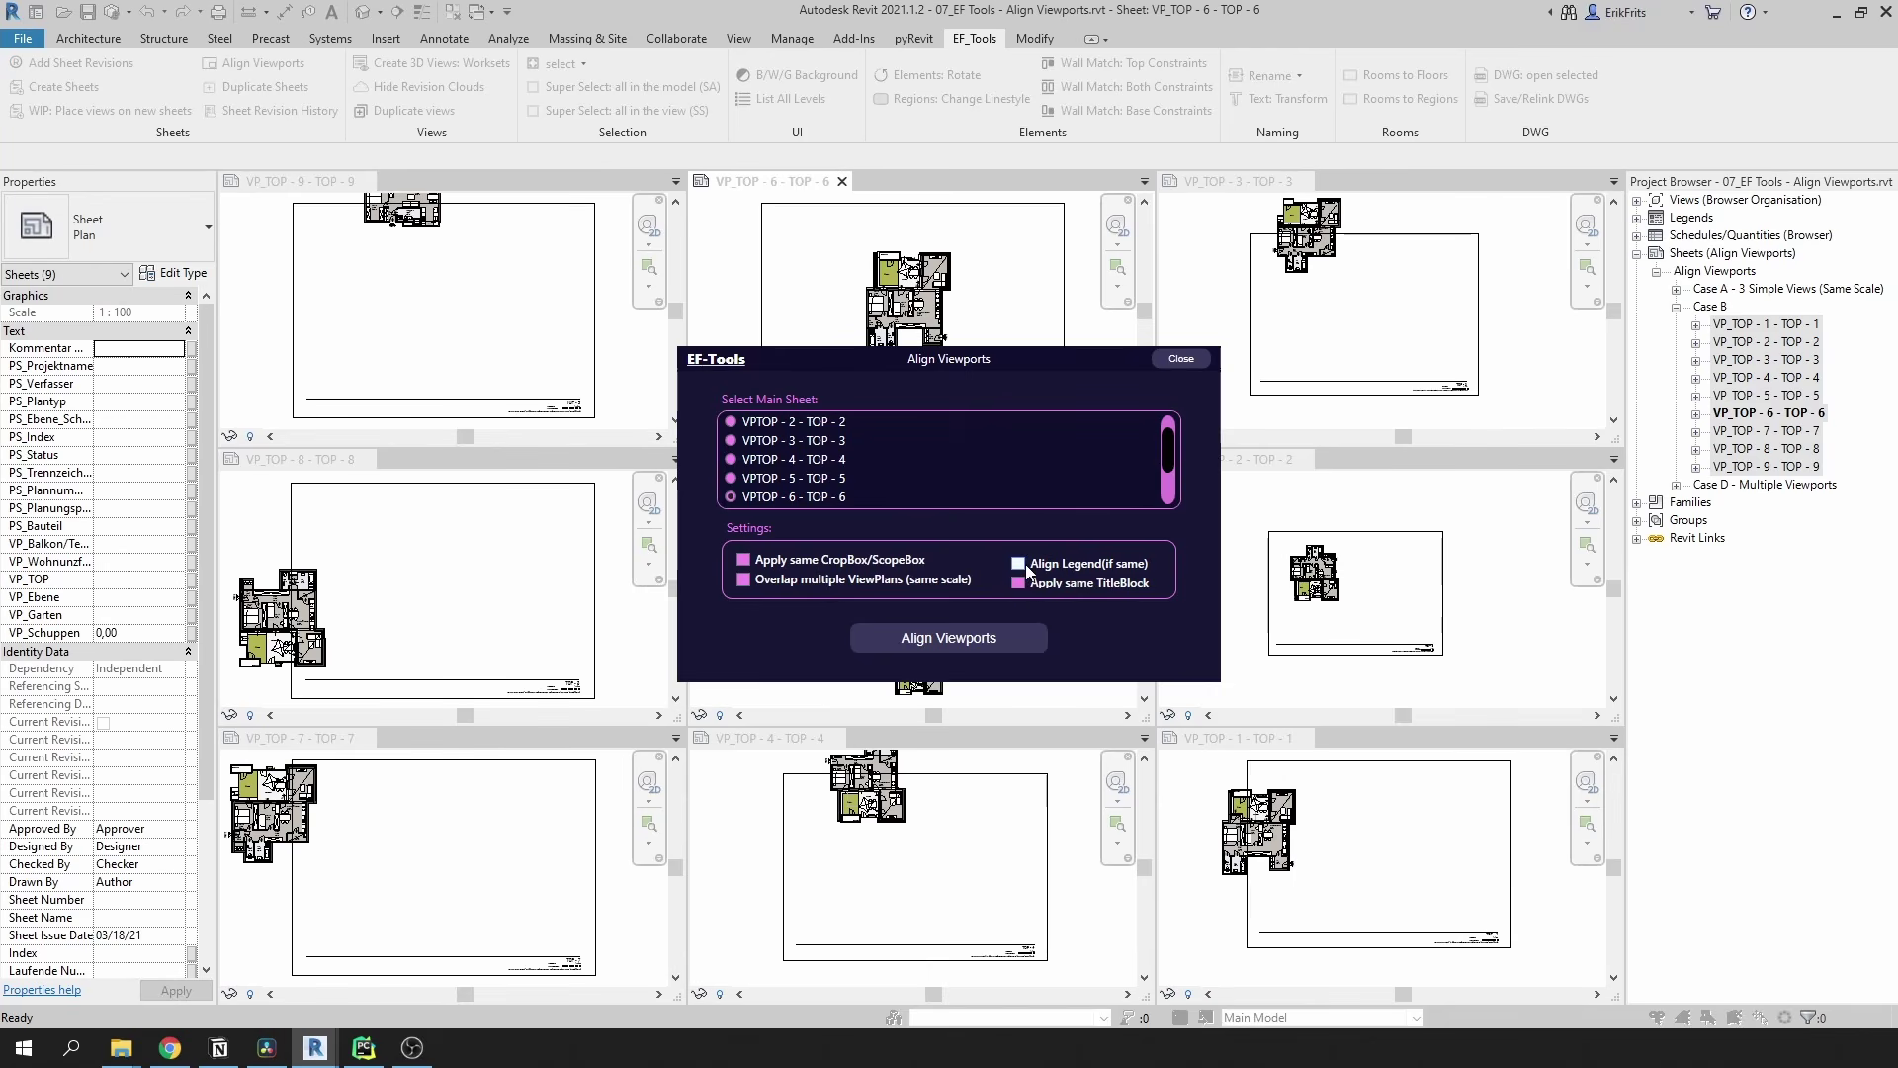
left_click(1026, 649)
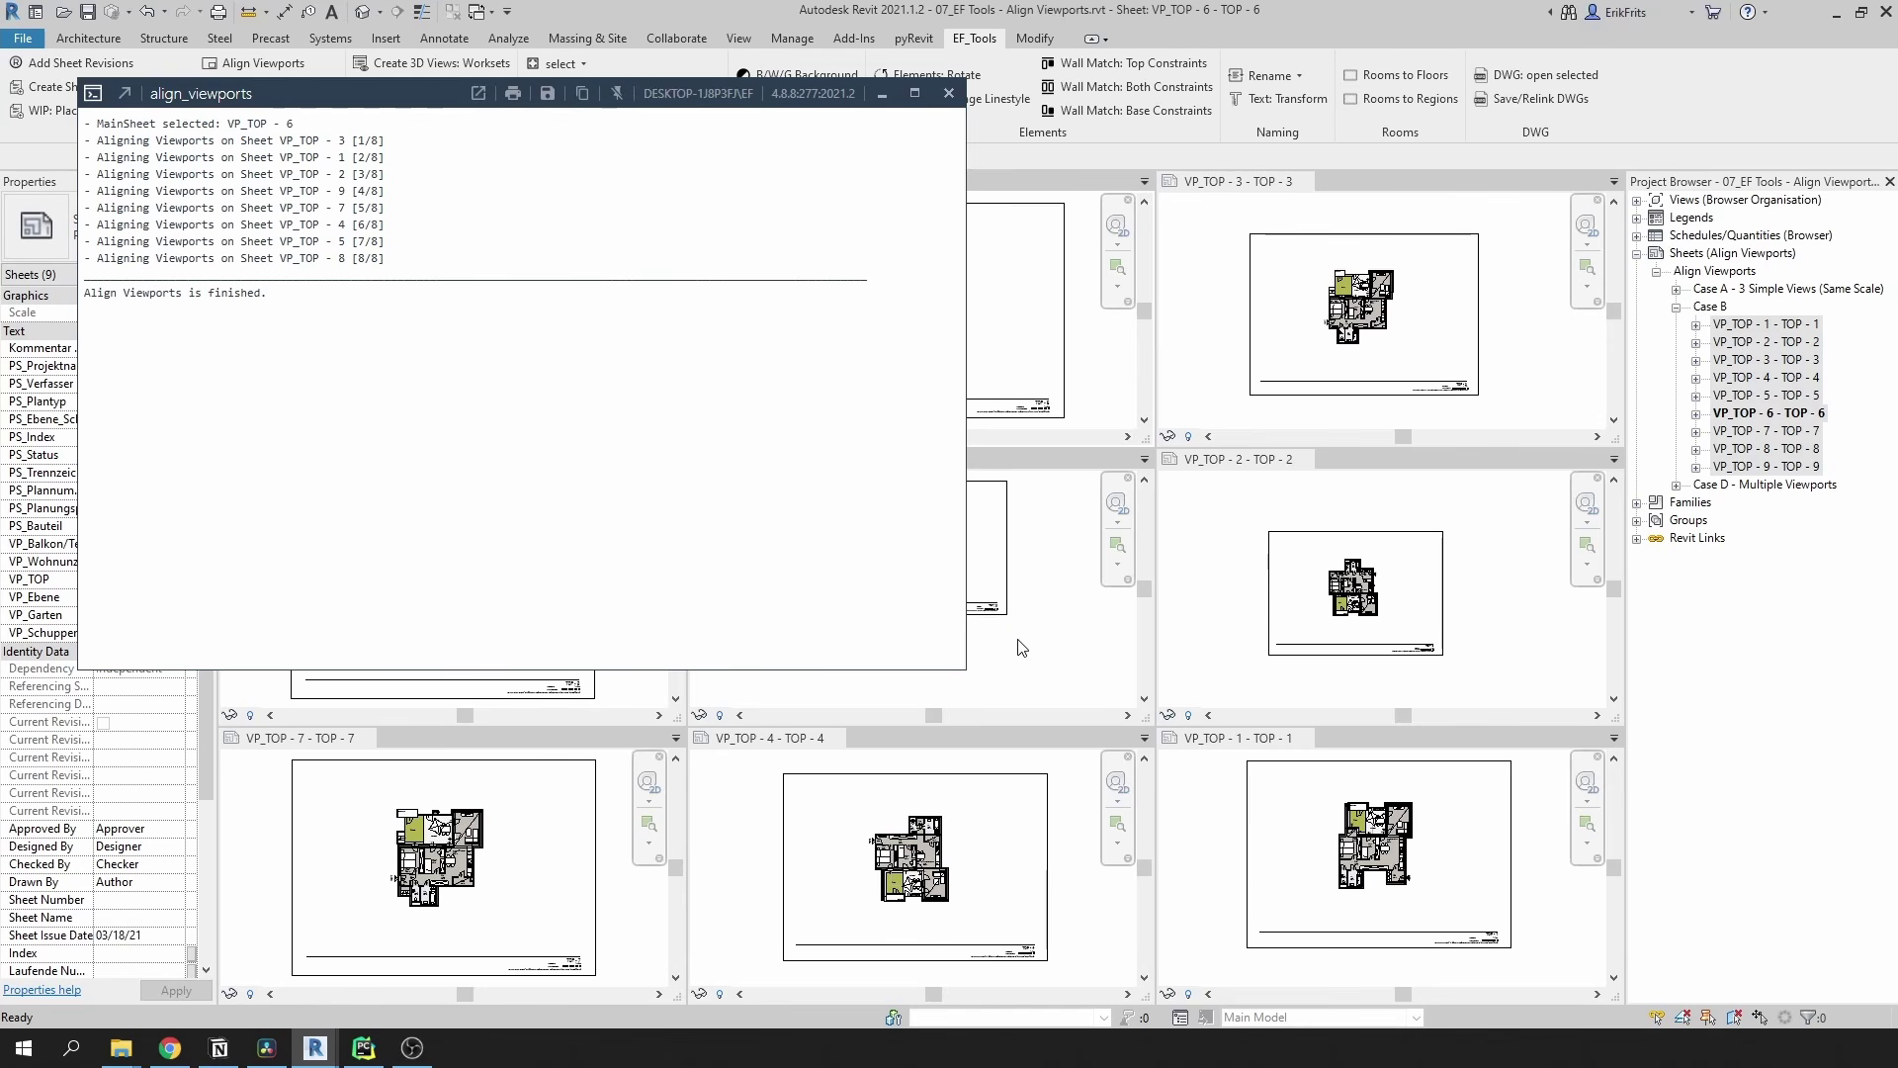
left_click(947, 94)
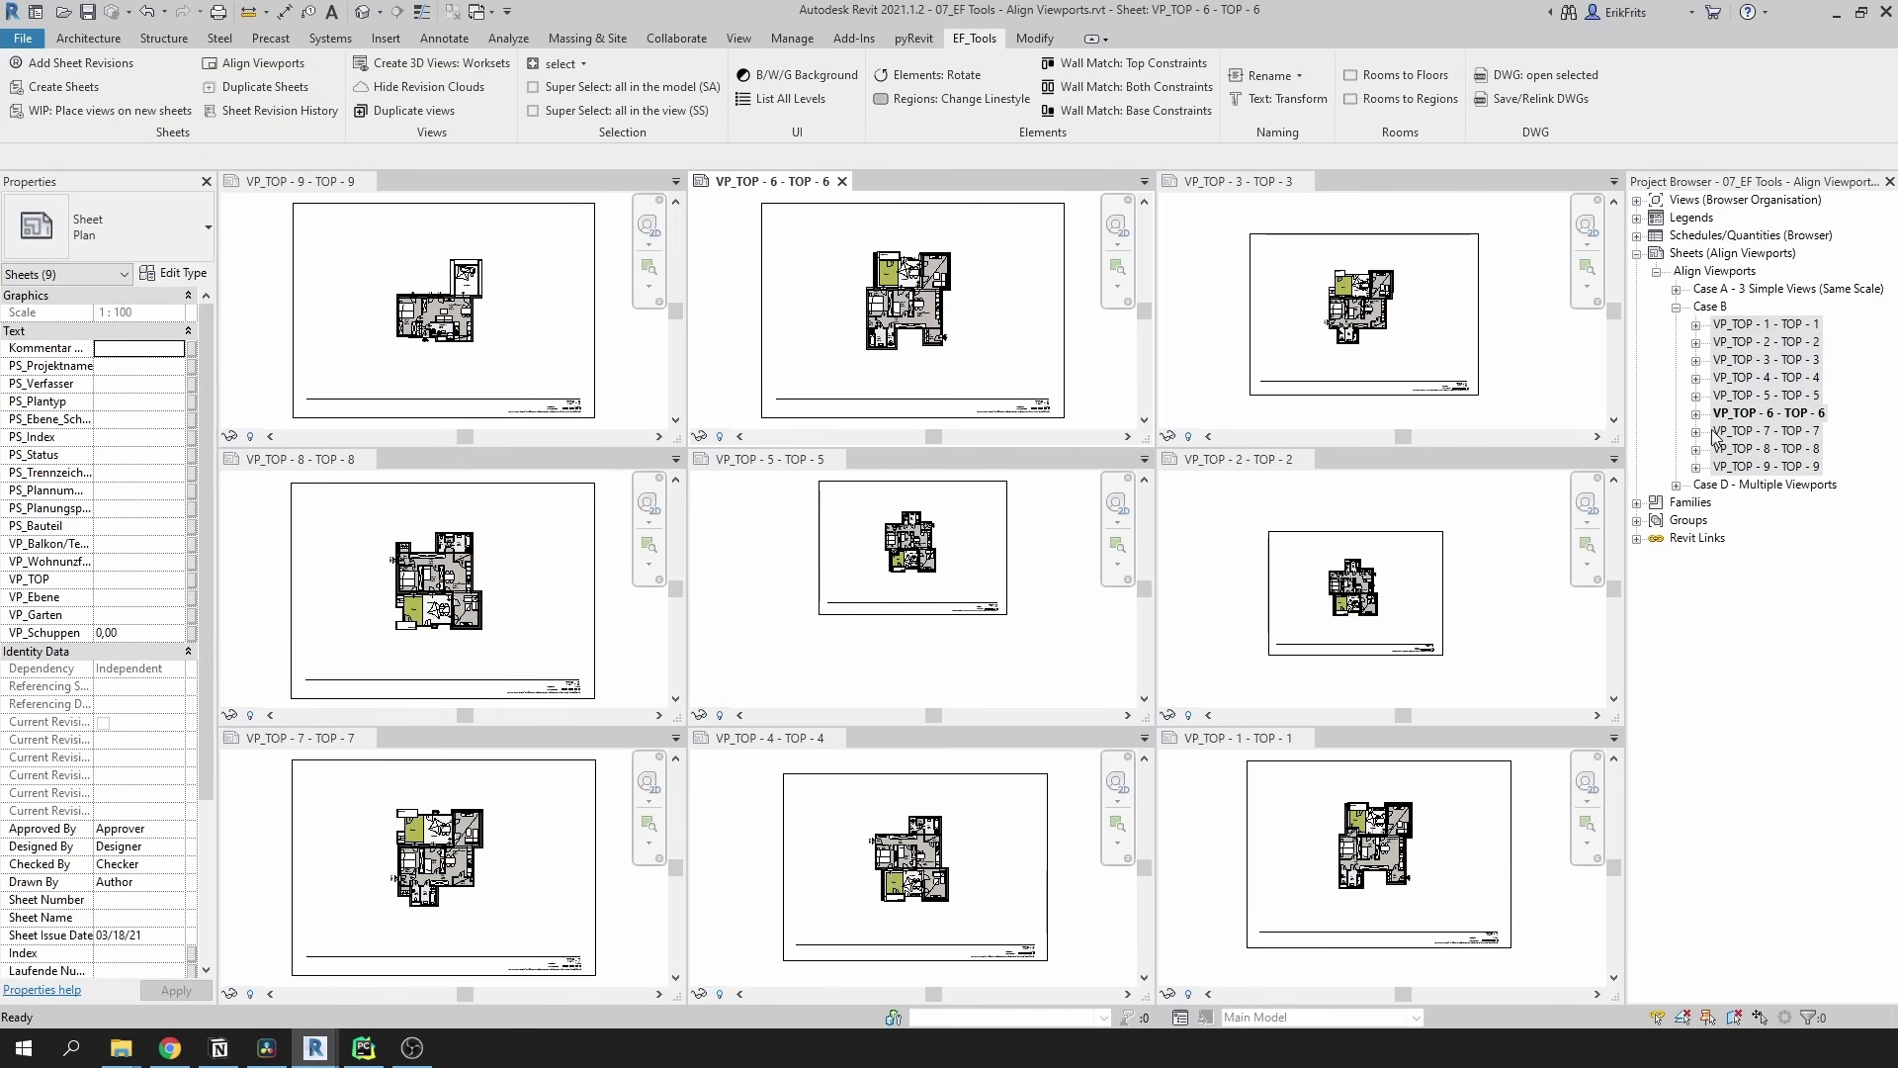
Bring up the Case D - Multiple Viewports sheets and look over the layouts of D.01 and D.04
left_click(1678, 312)
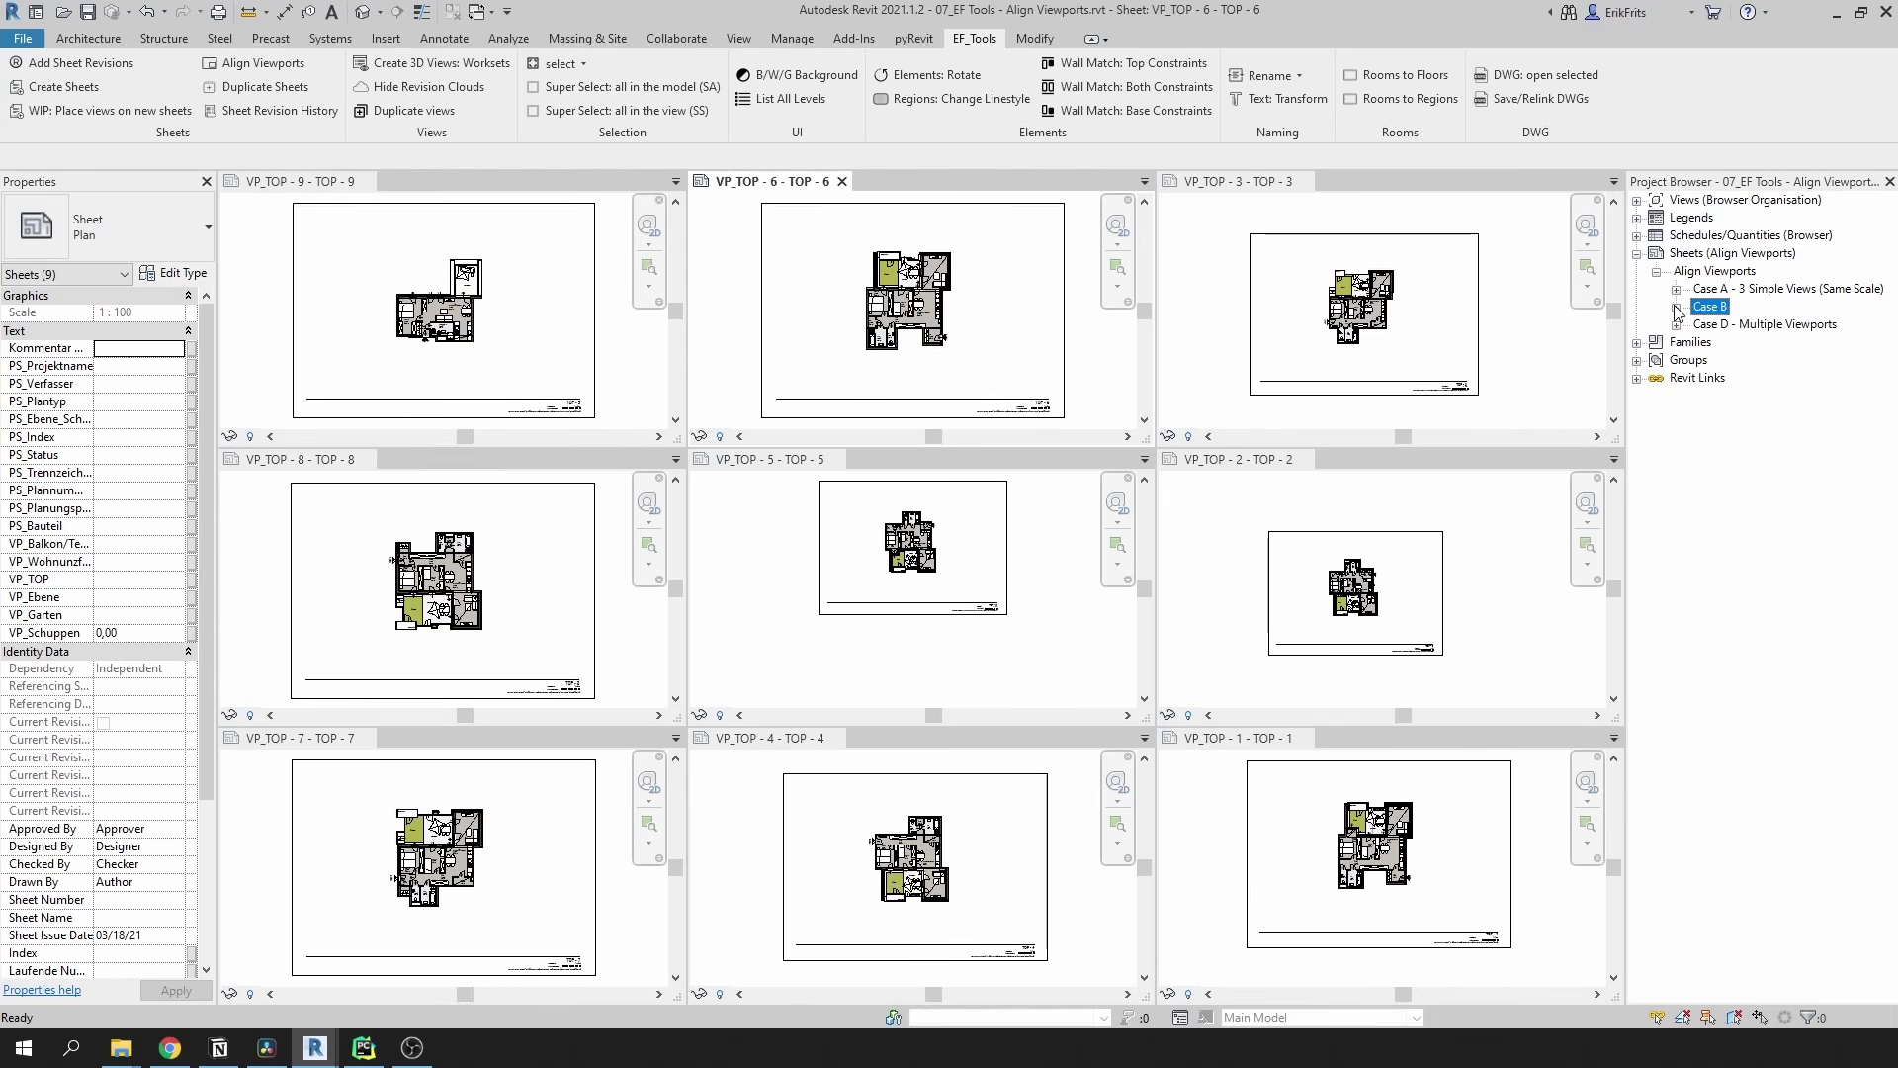
left_click(1715, 326)
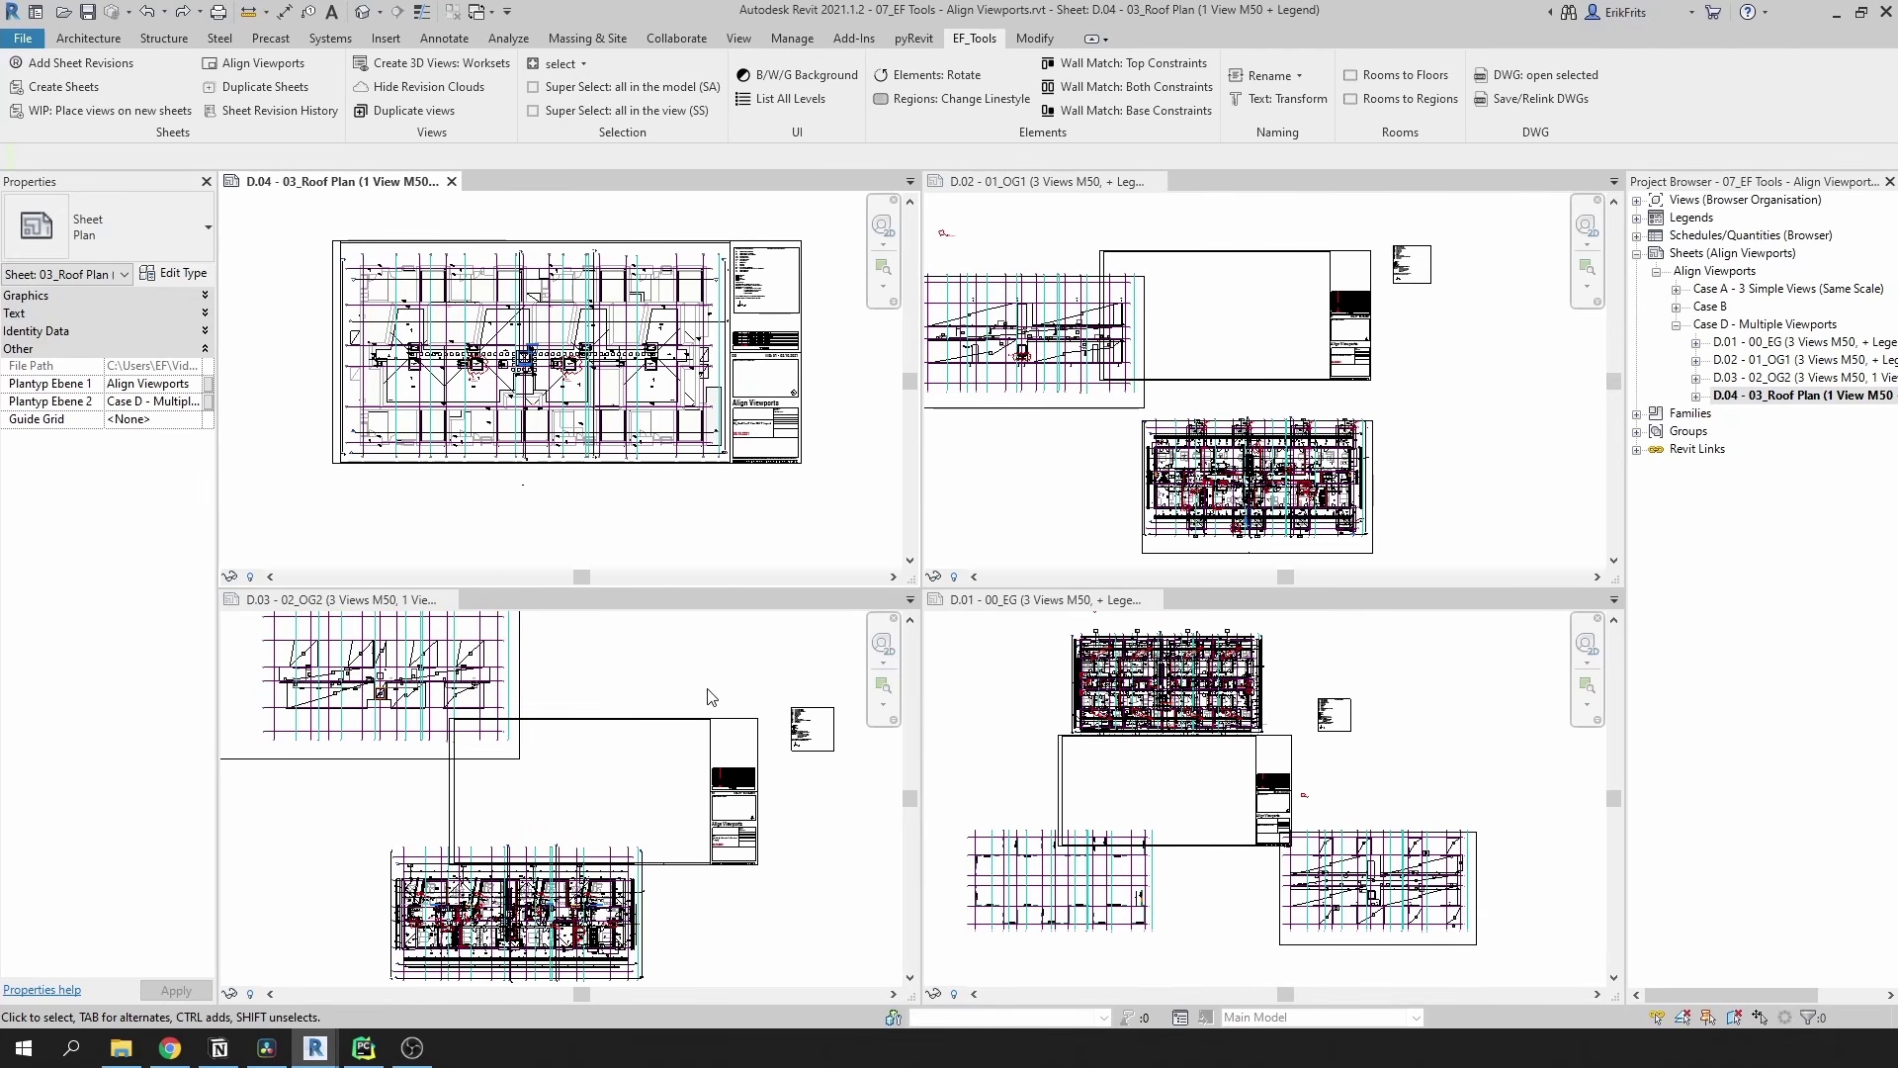
left_click(955, 725)
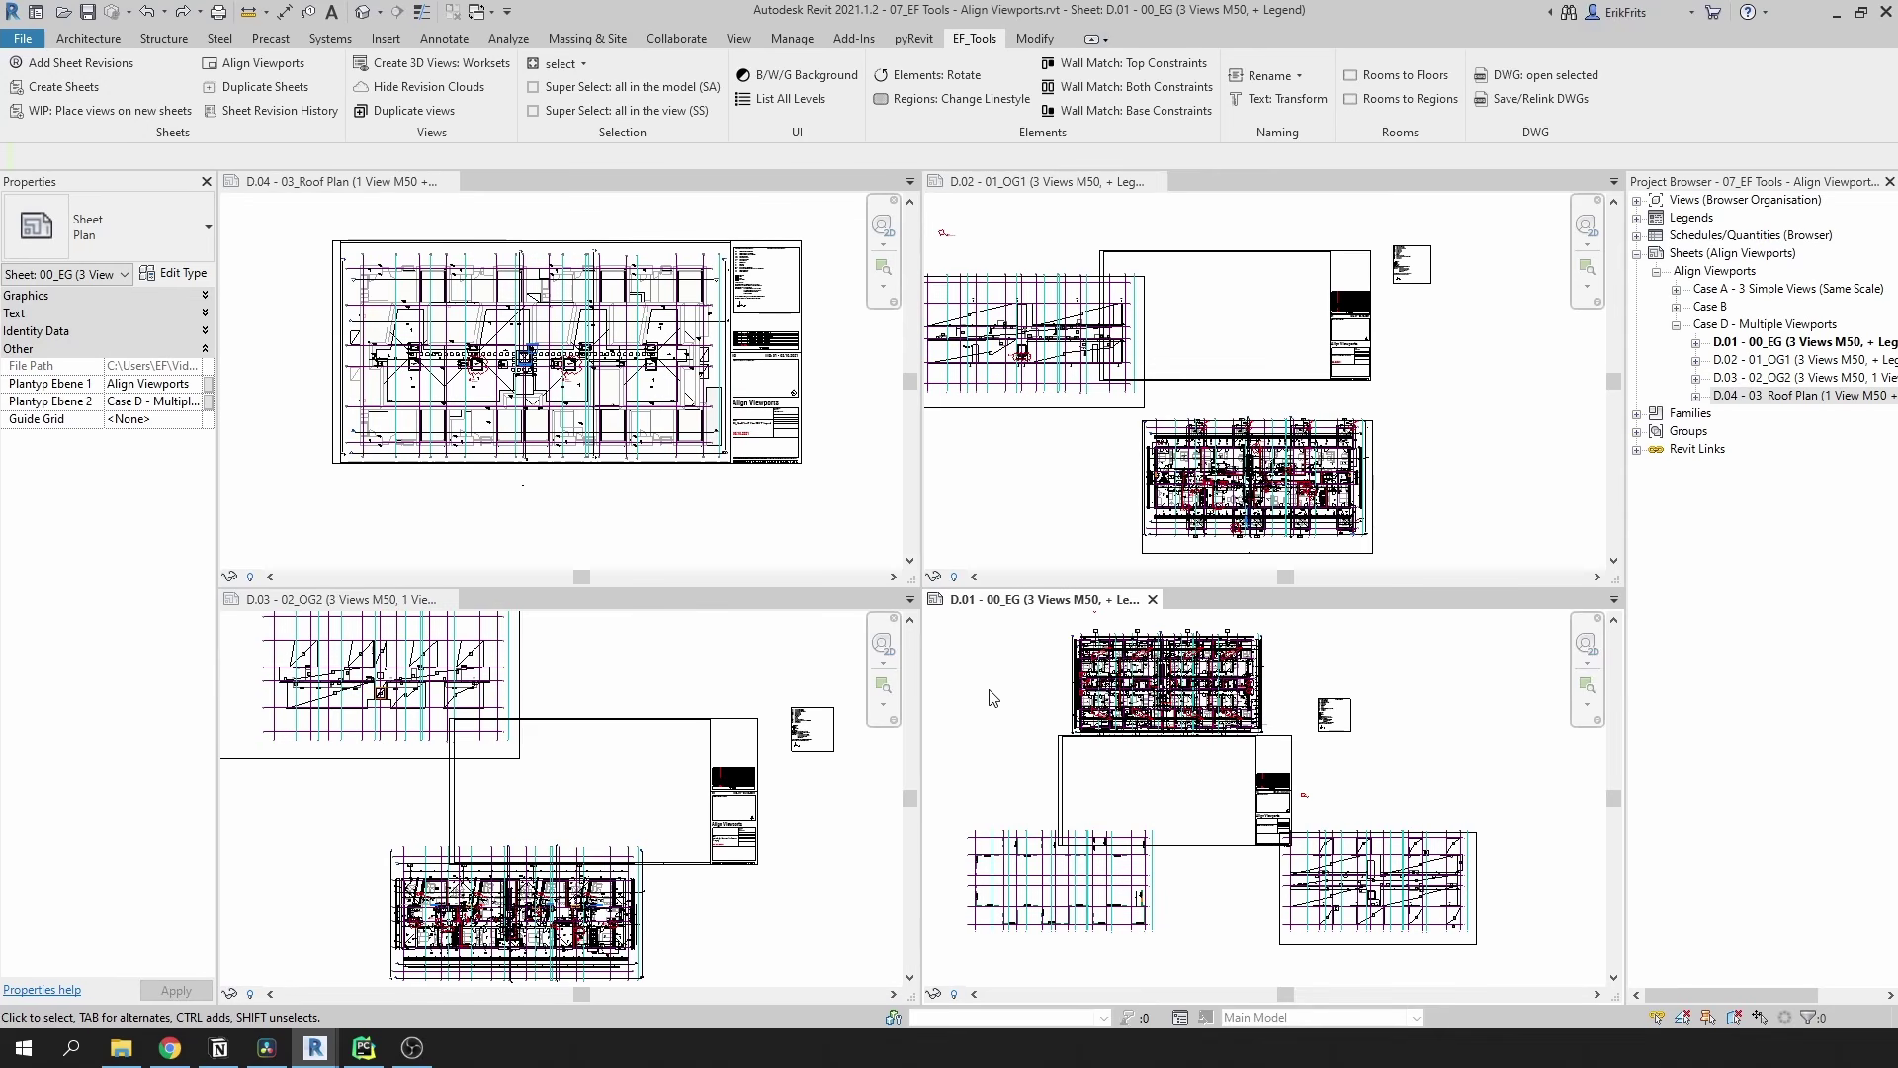
left_click(652, 538)
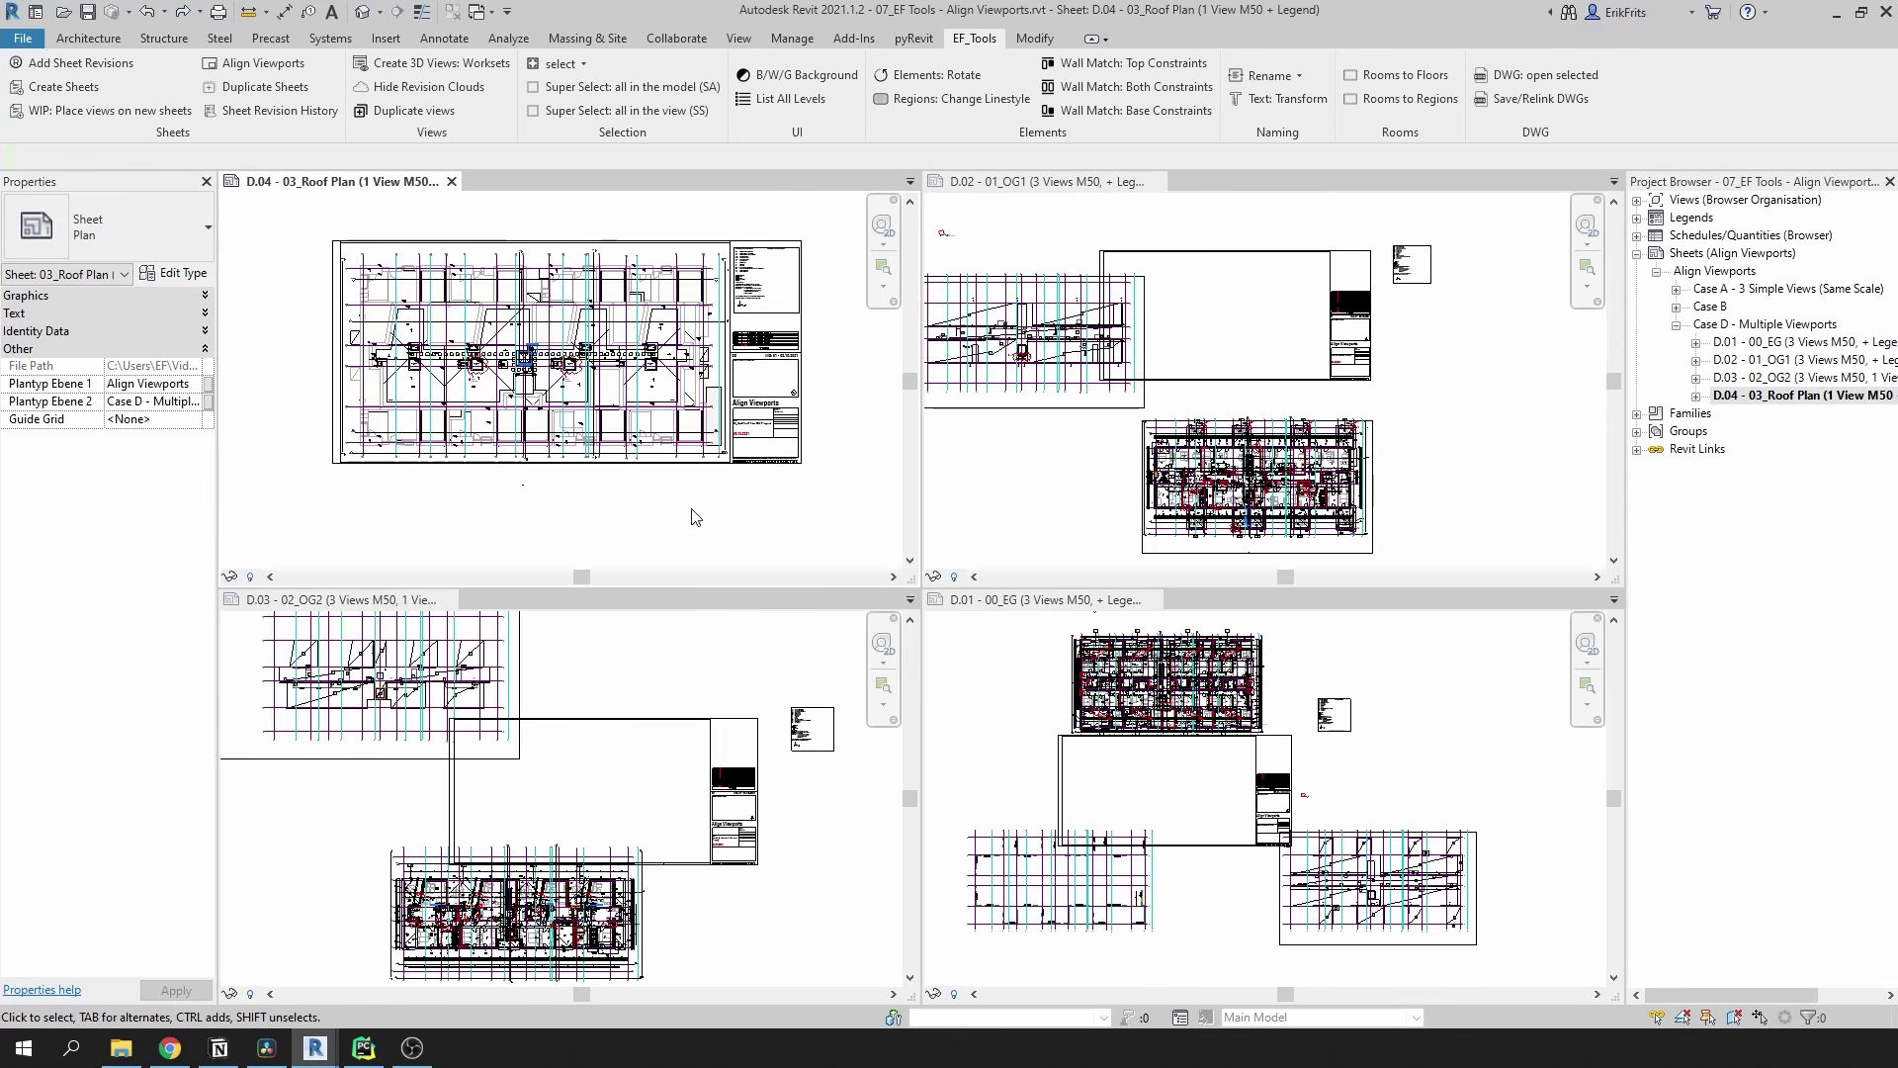
Run Align Viewports on sheets D.01 to D.04 with D.04 as main sheet and Overlap multiple ViewPlans disabled, and review the report
left_click(1784, 343)
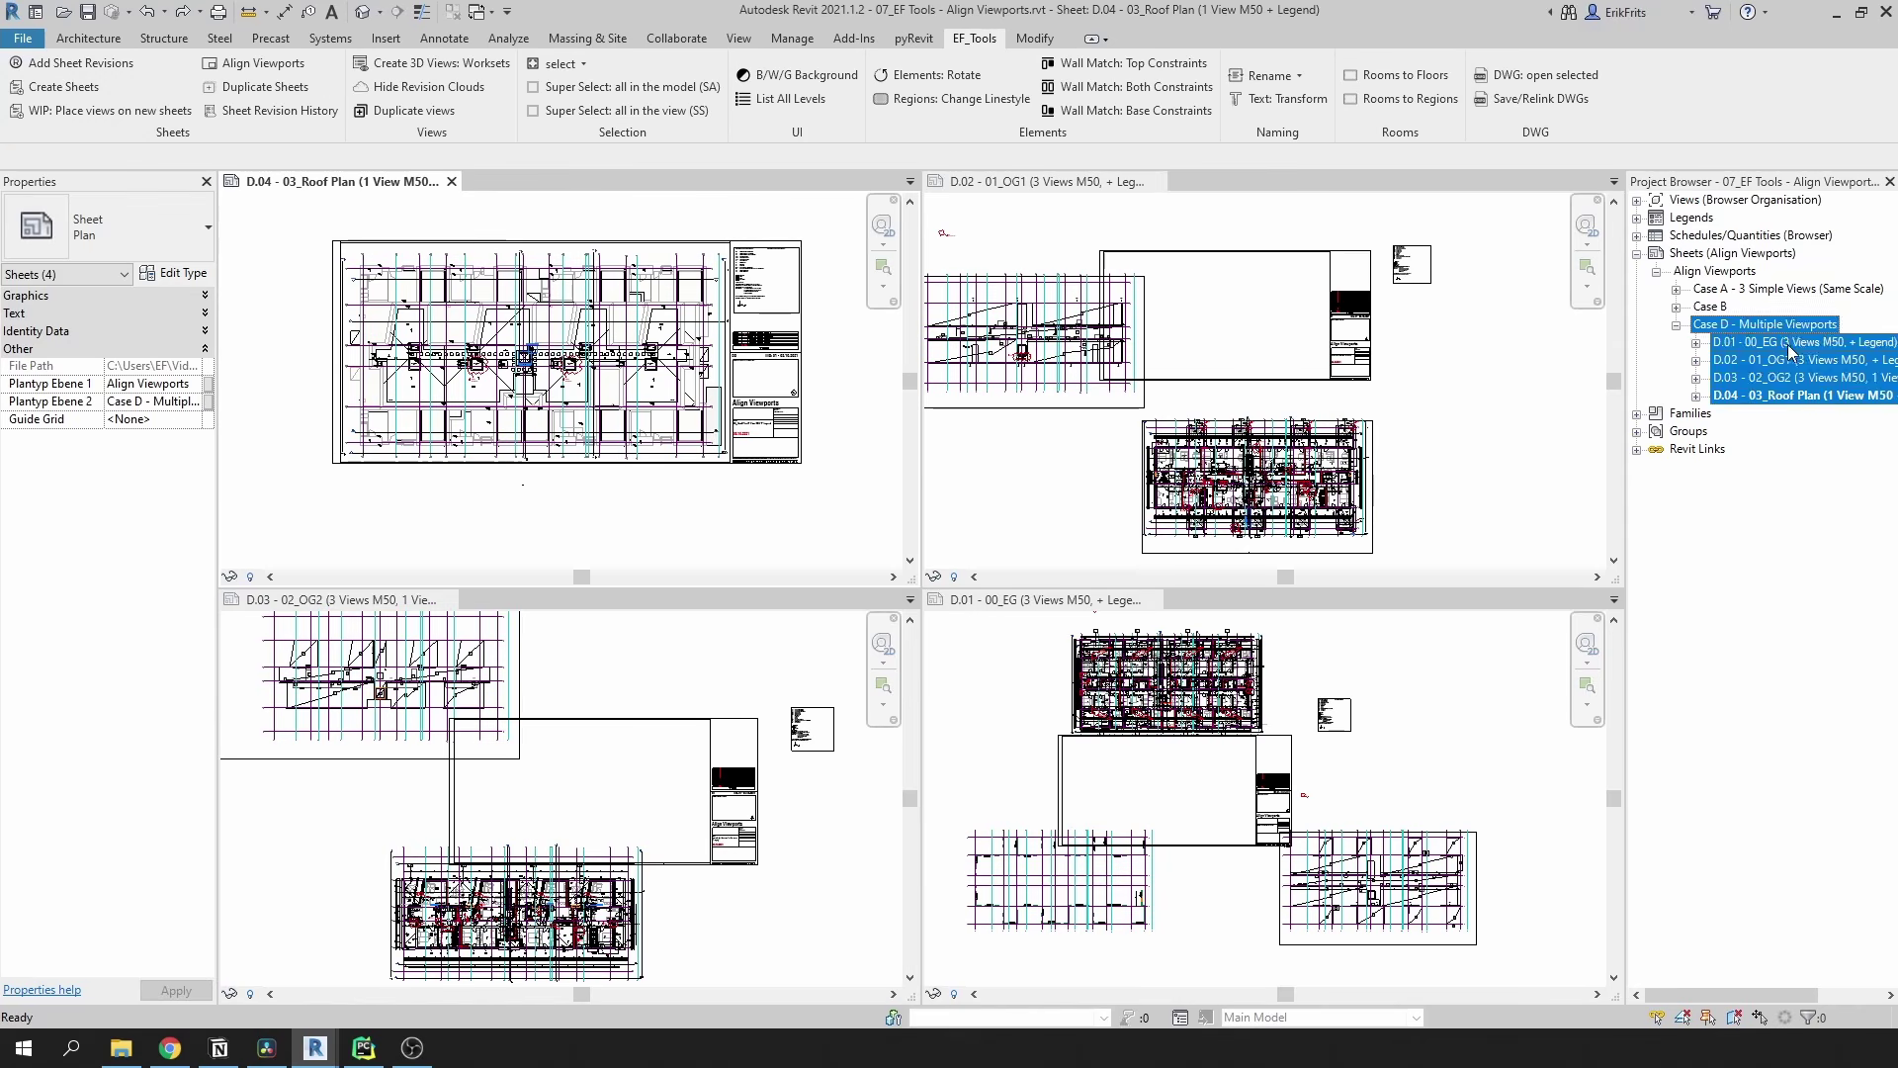
left_click(1787, 396, "shift")
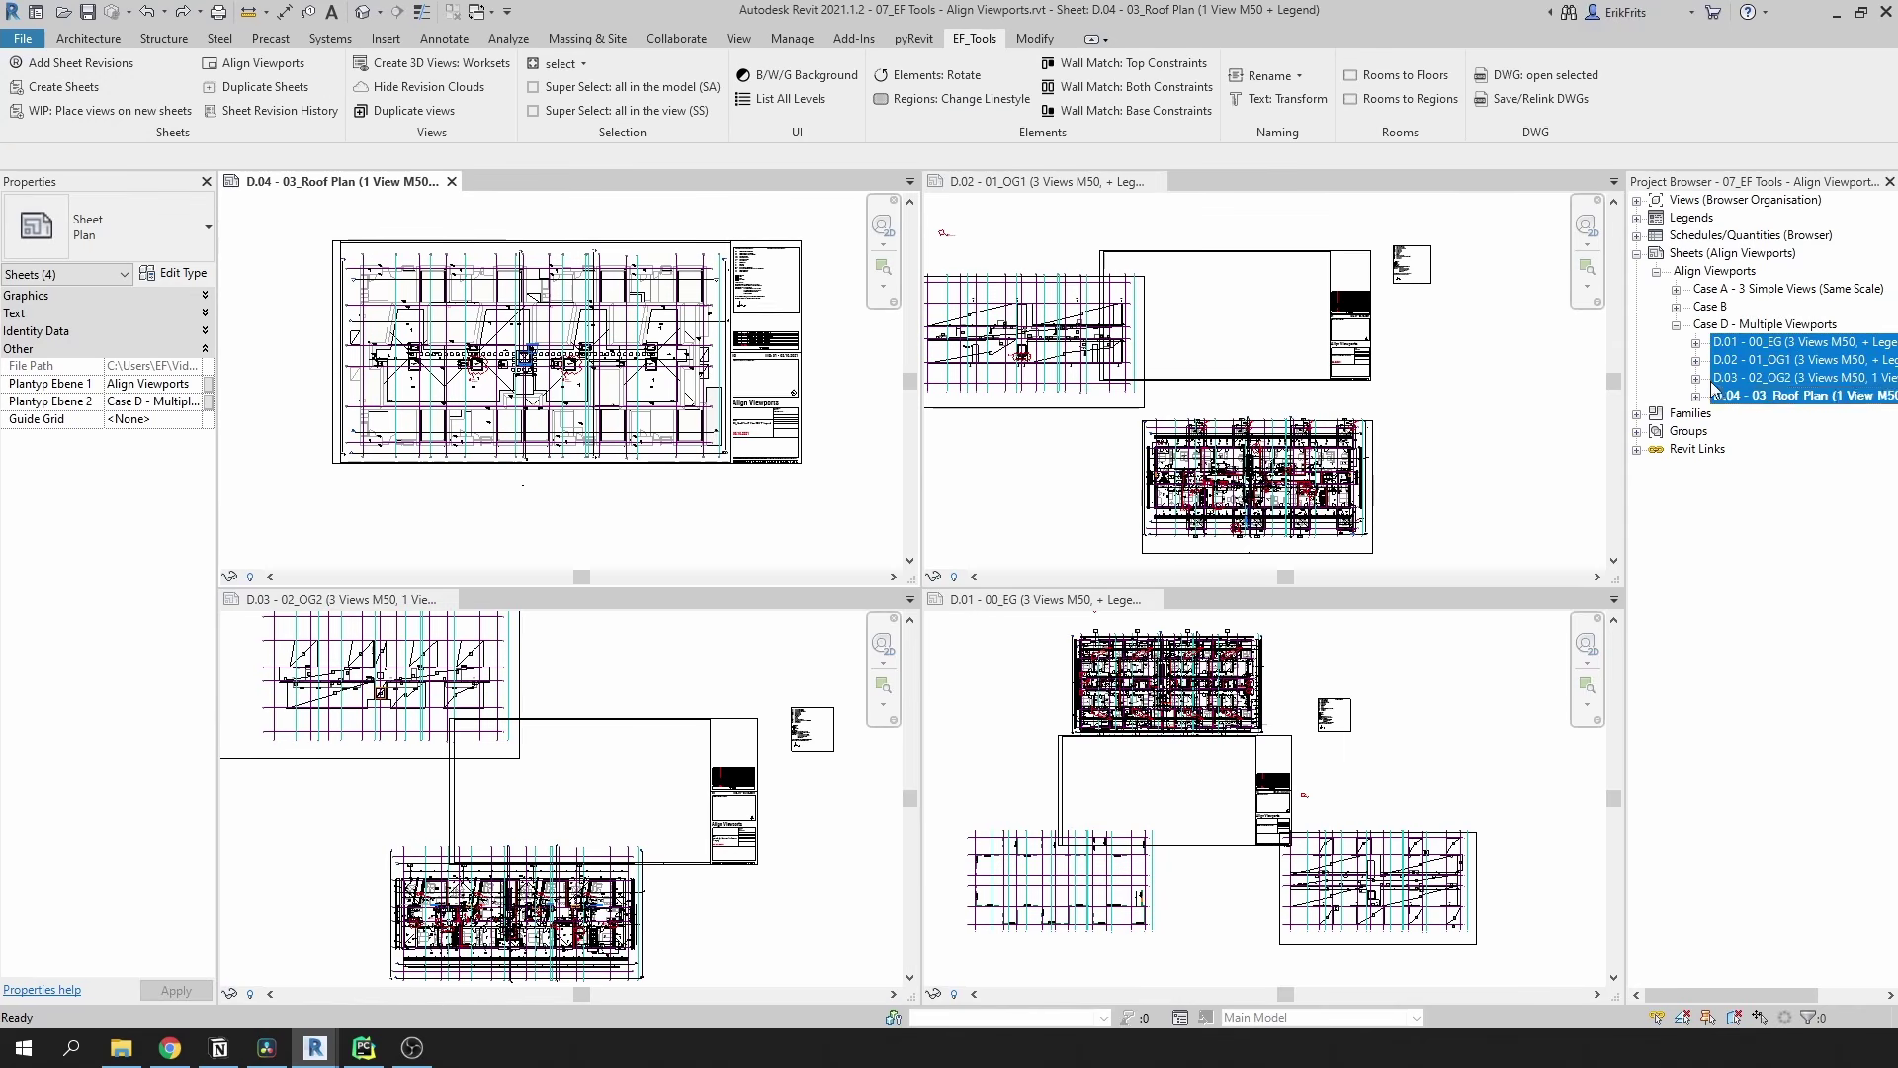
left_click(263, 65)
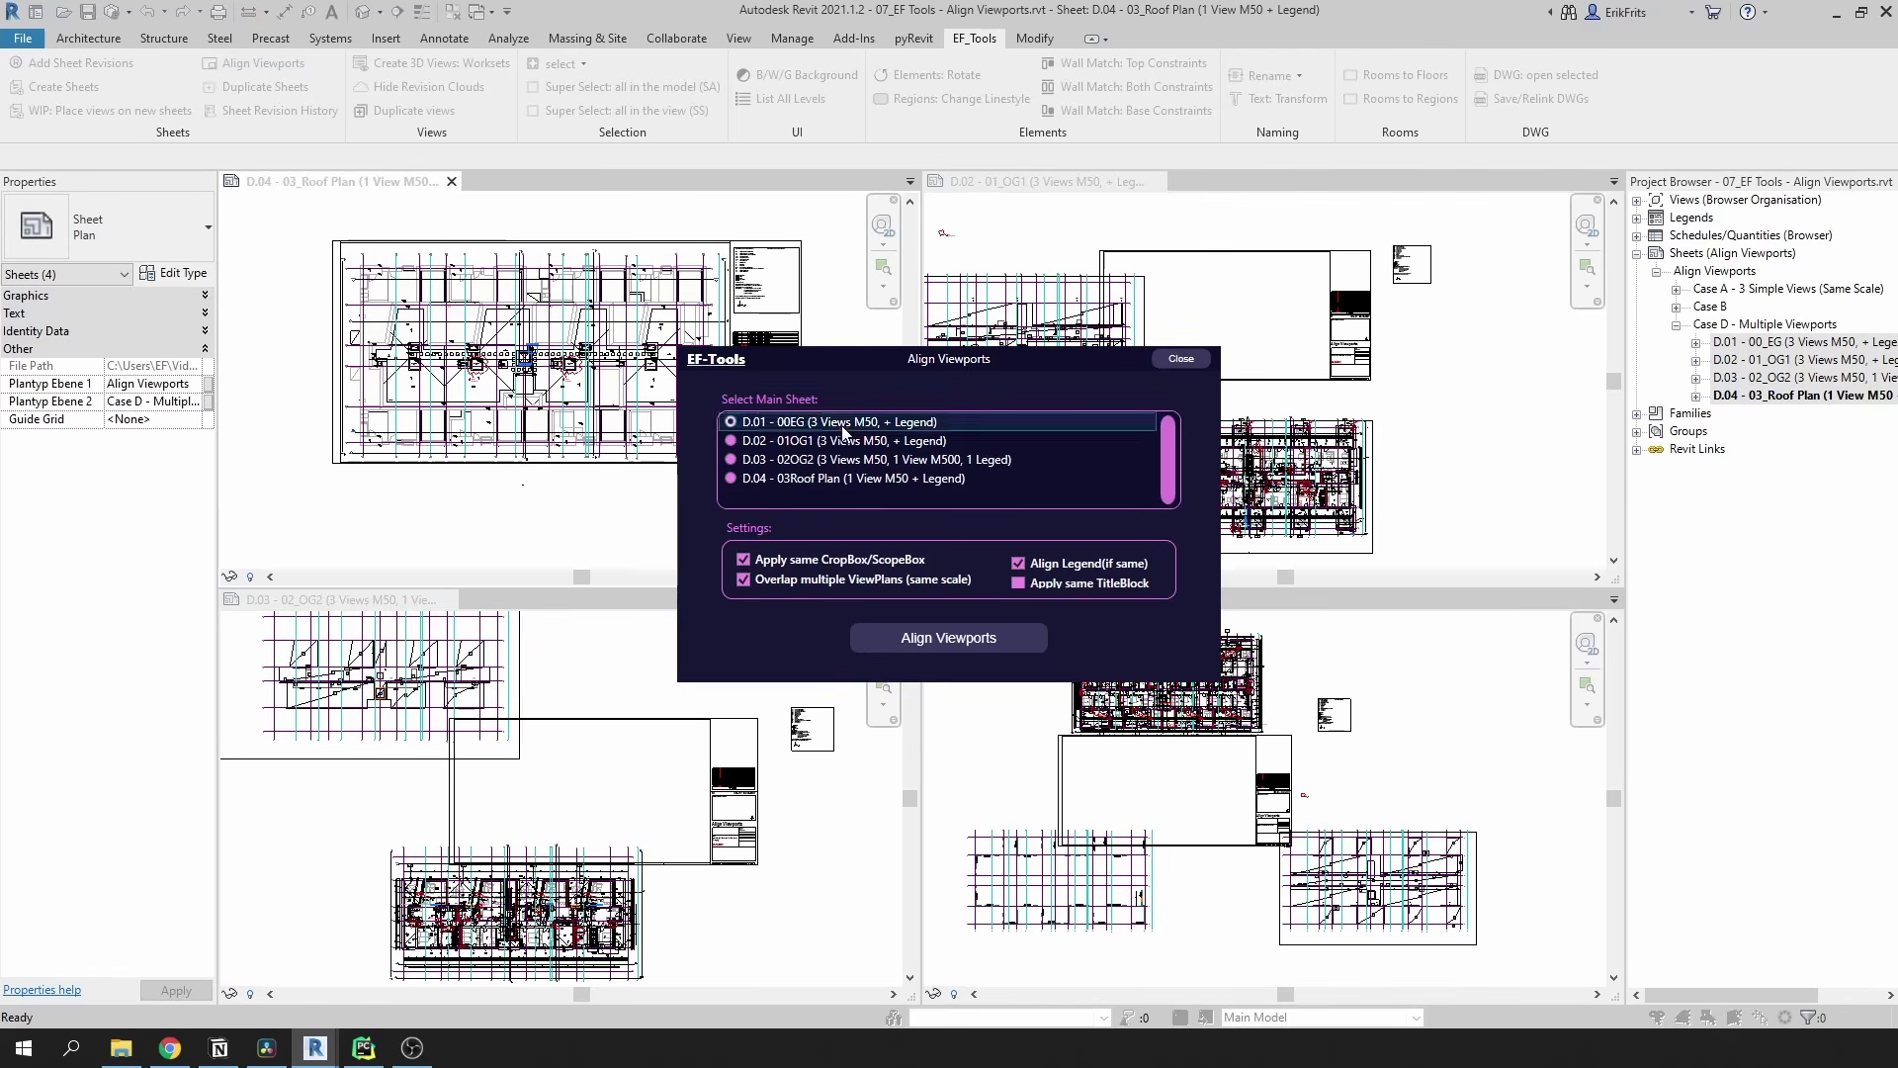
left_click(780, 478)
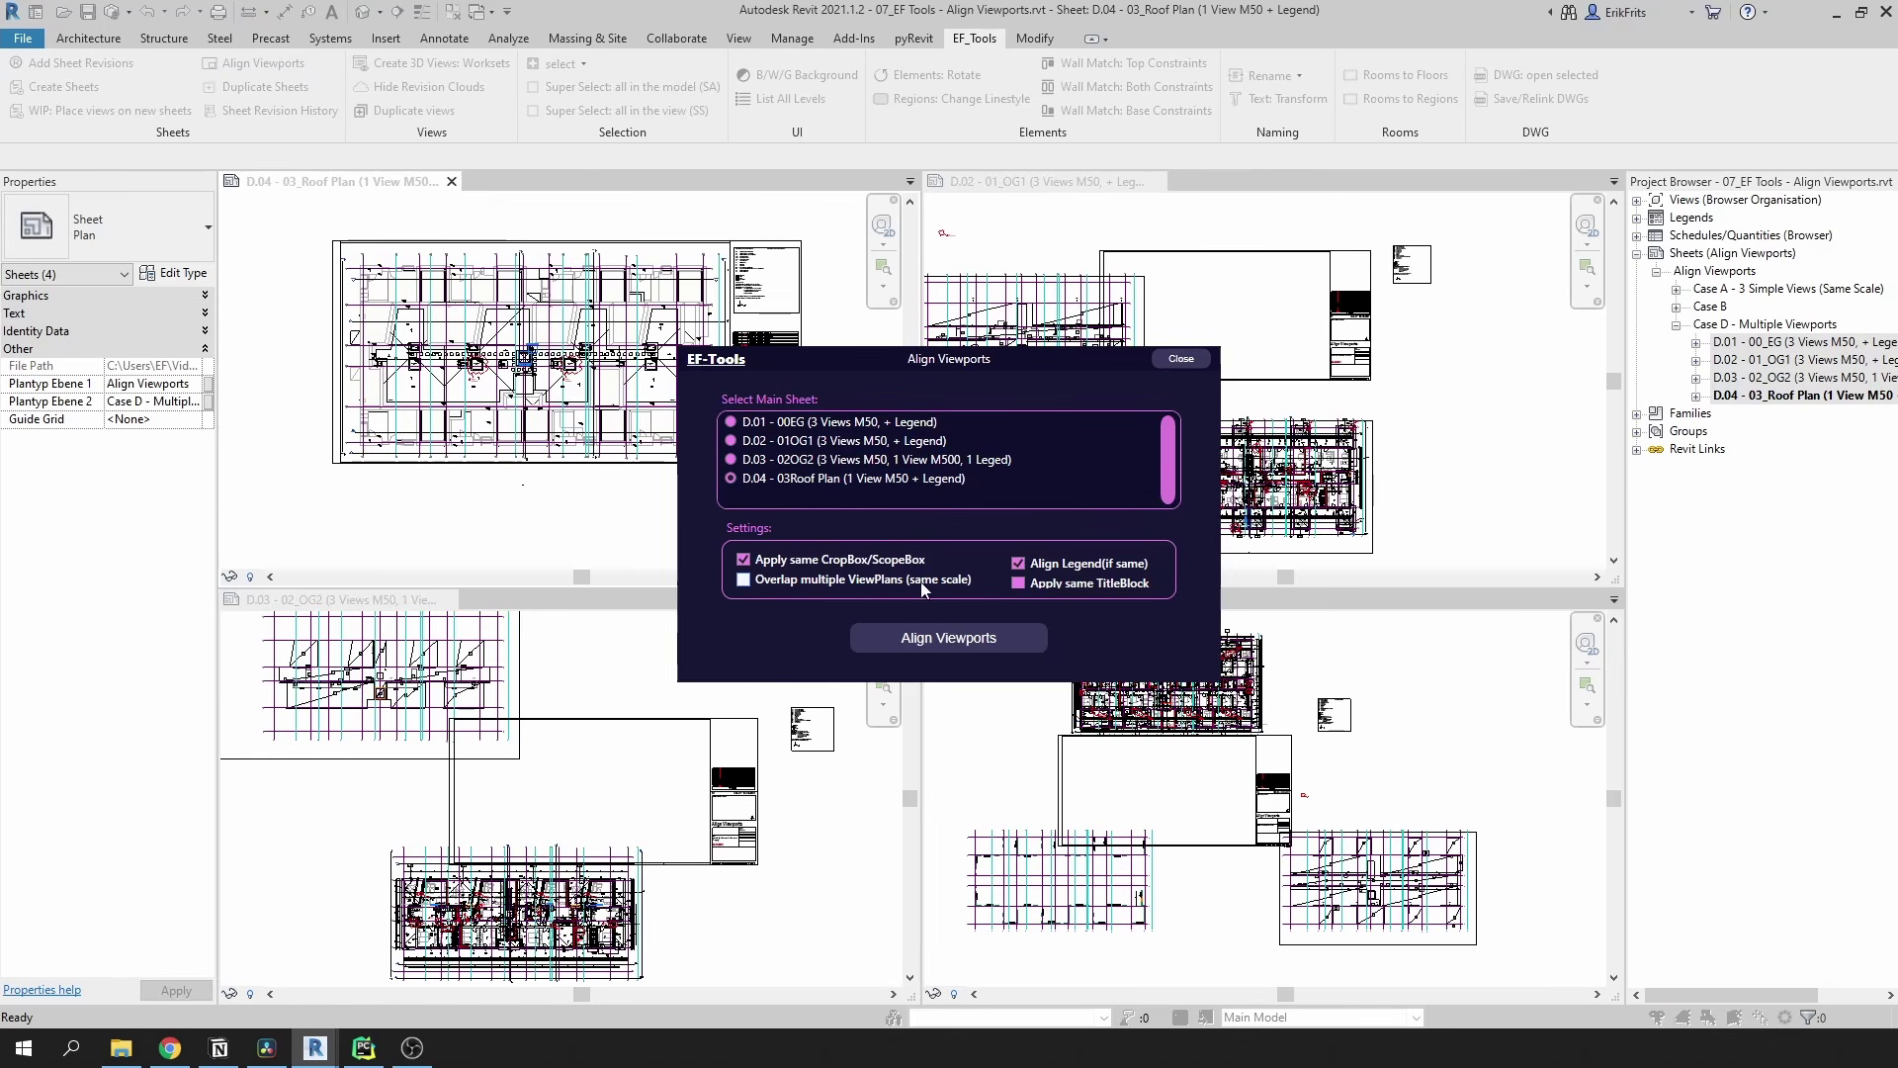
left_click(923, 645)
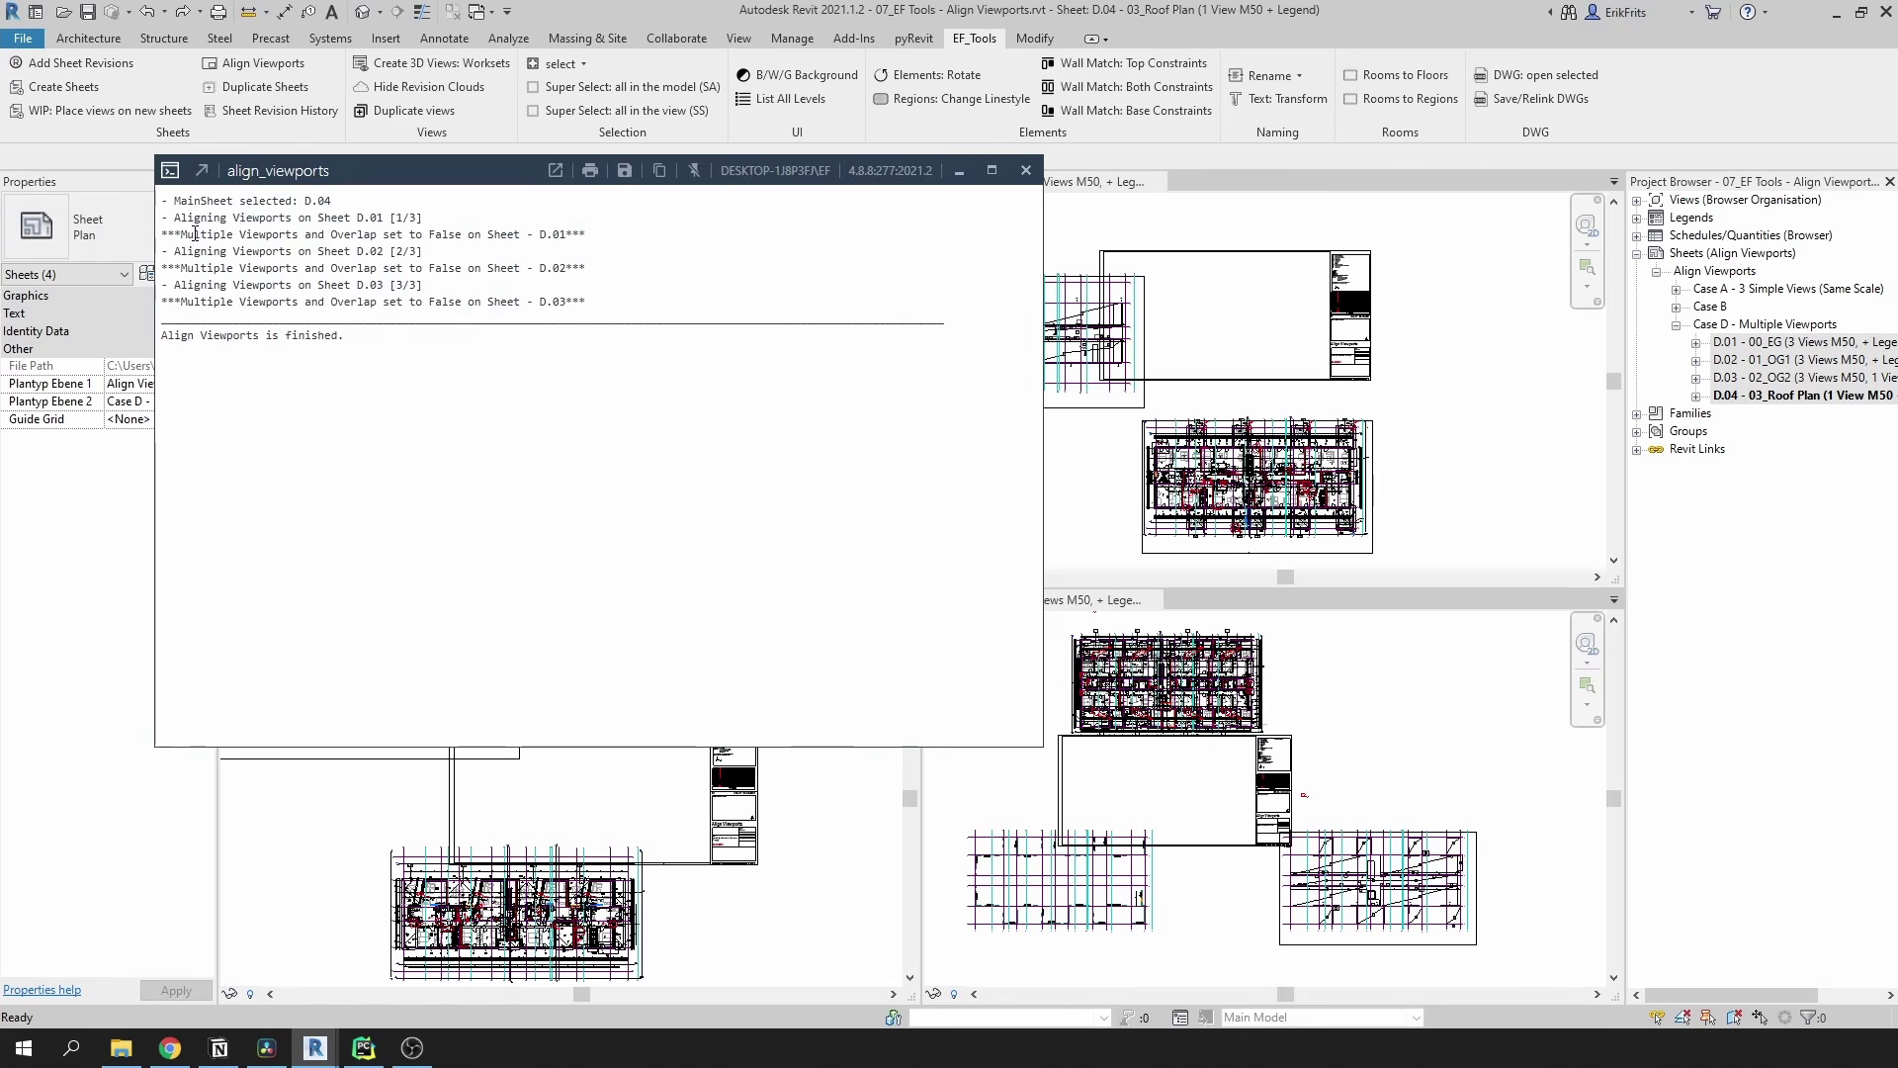
left_click_drag(163, 232, 542, 243)
left_click(359, 233)
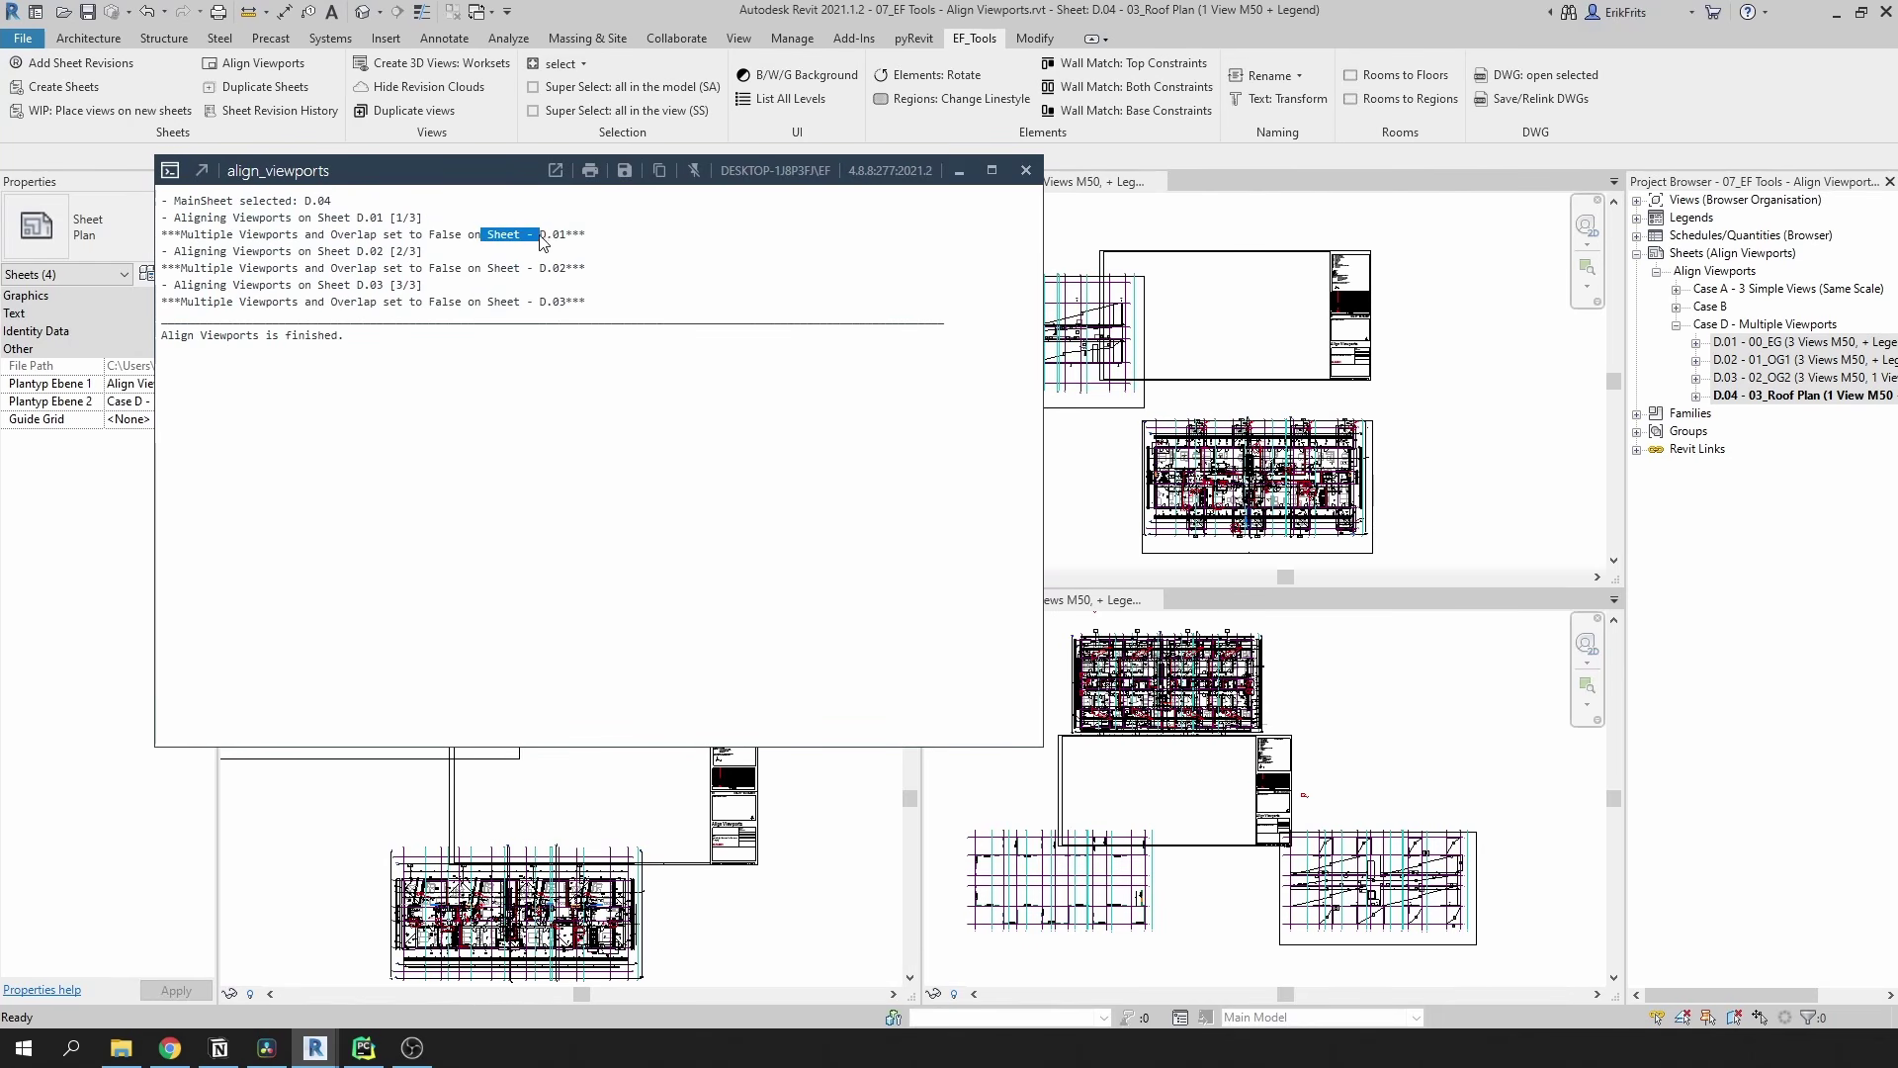
left_click(1025, 170)
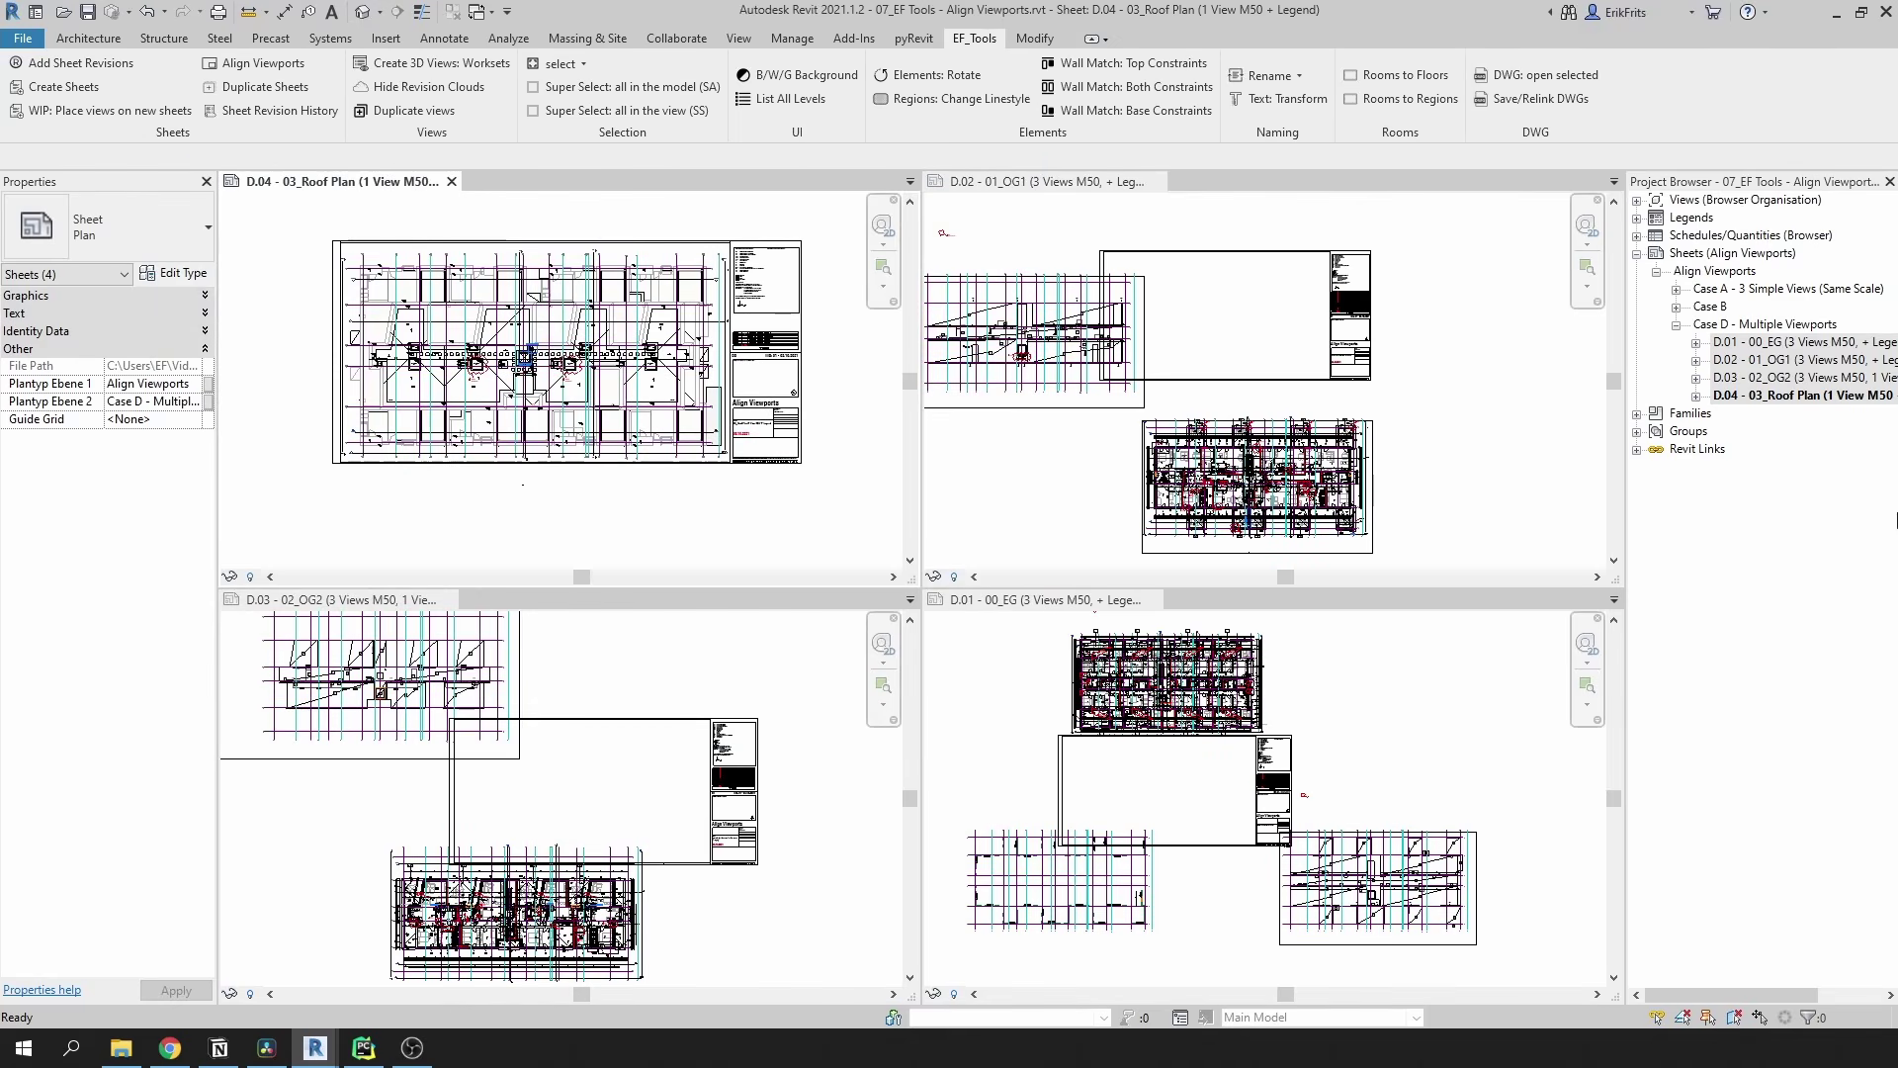
Run Align Viewports on sheets D.01 to D.04 again with D.04 as main sheet and Overlap multiple ViewPlans enabled
left_click(1767, 452)
left_click(1772, 344)
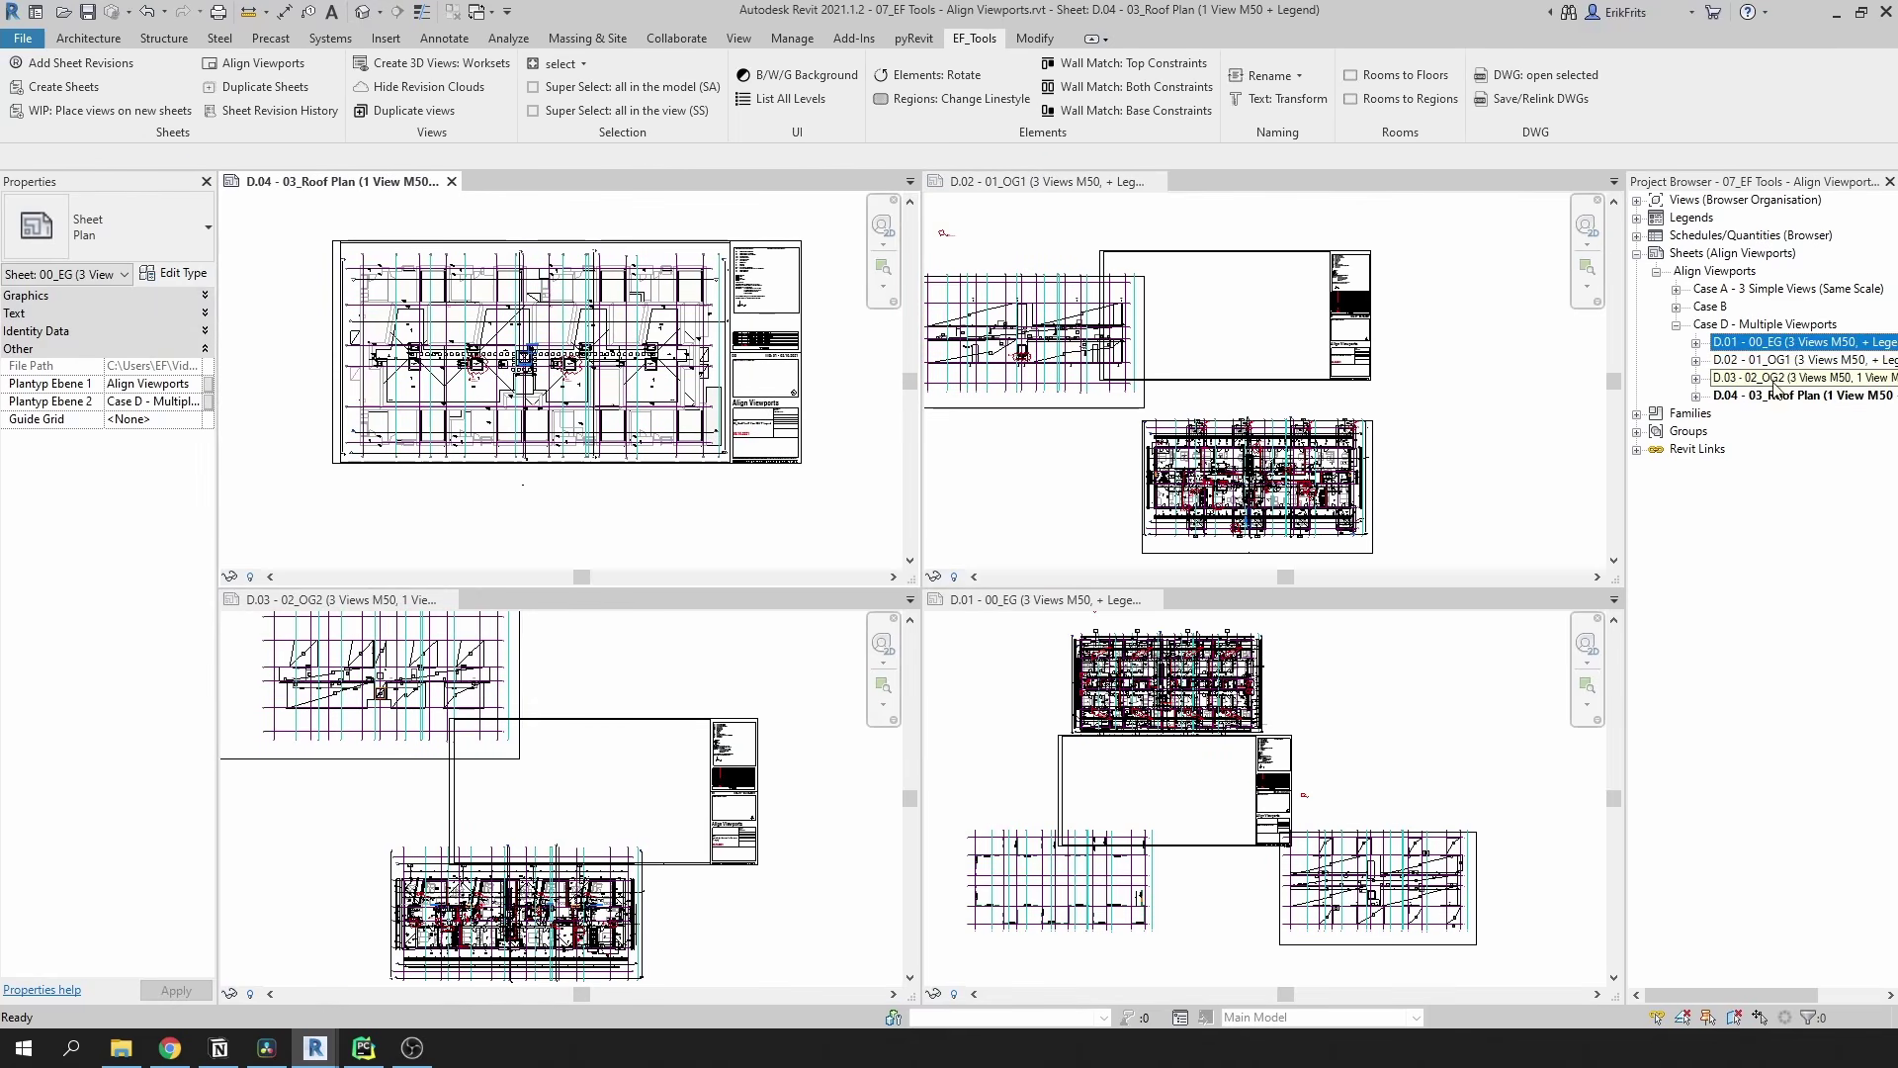
left_click(1773, 397, "shift")
left_click(255, 63)
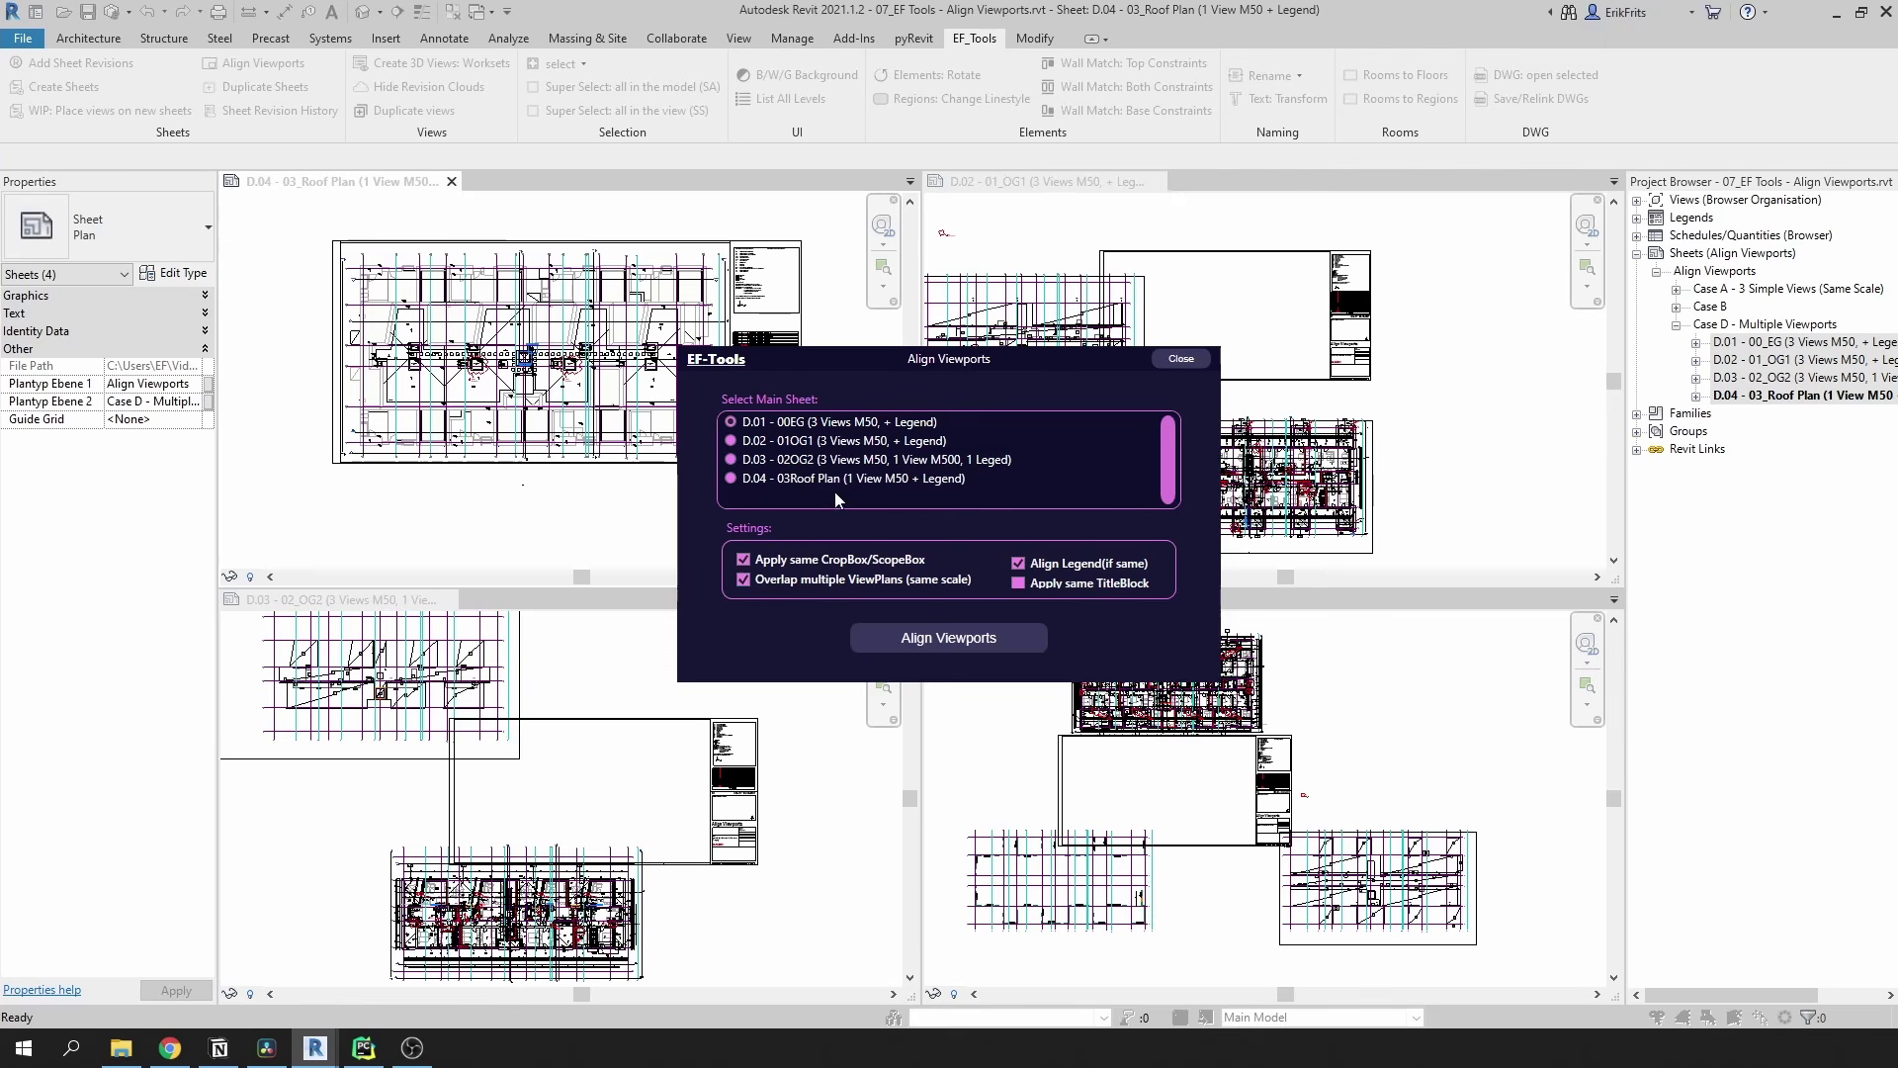
left_click(784, 477)
left_click(938, 637)
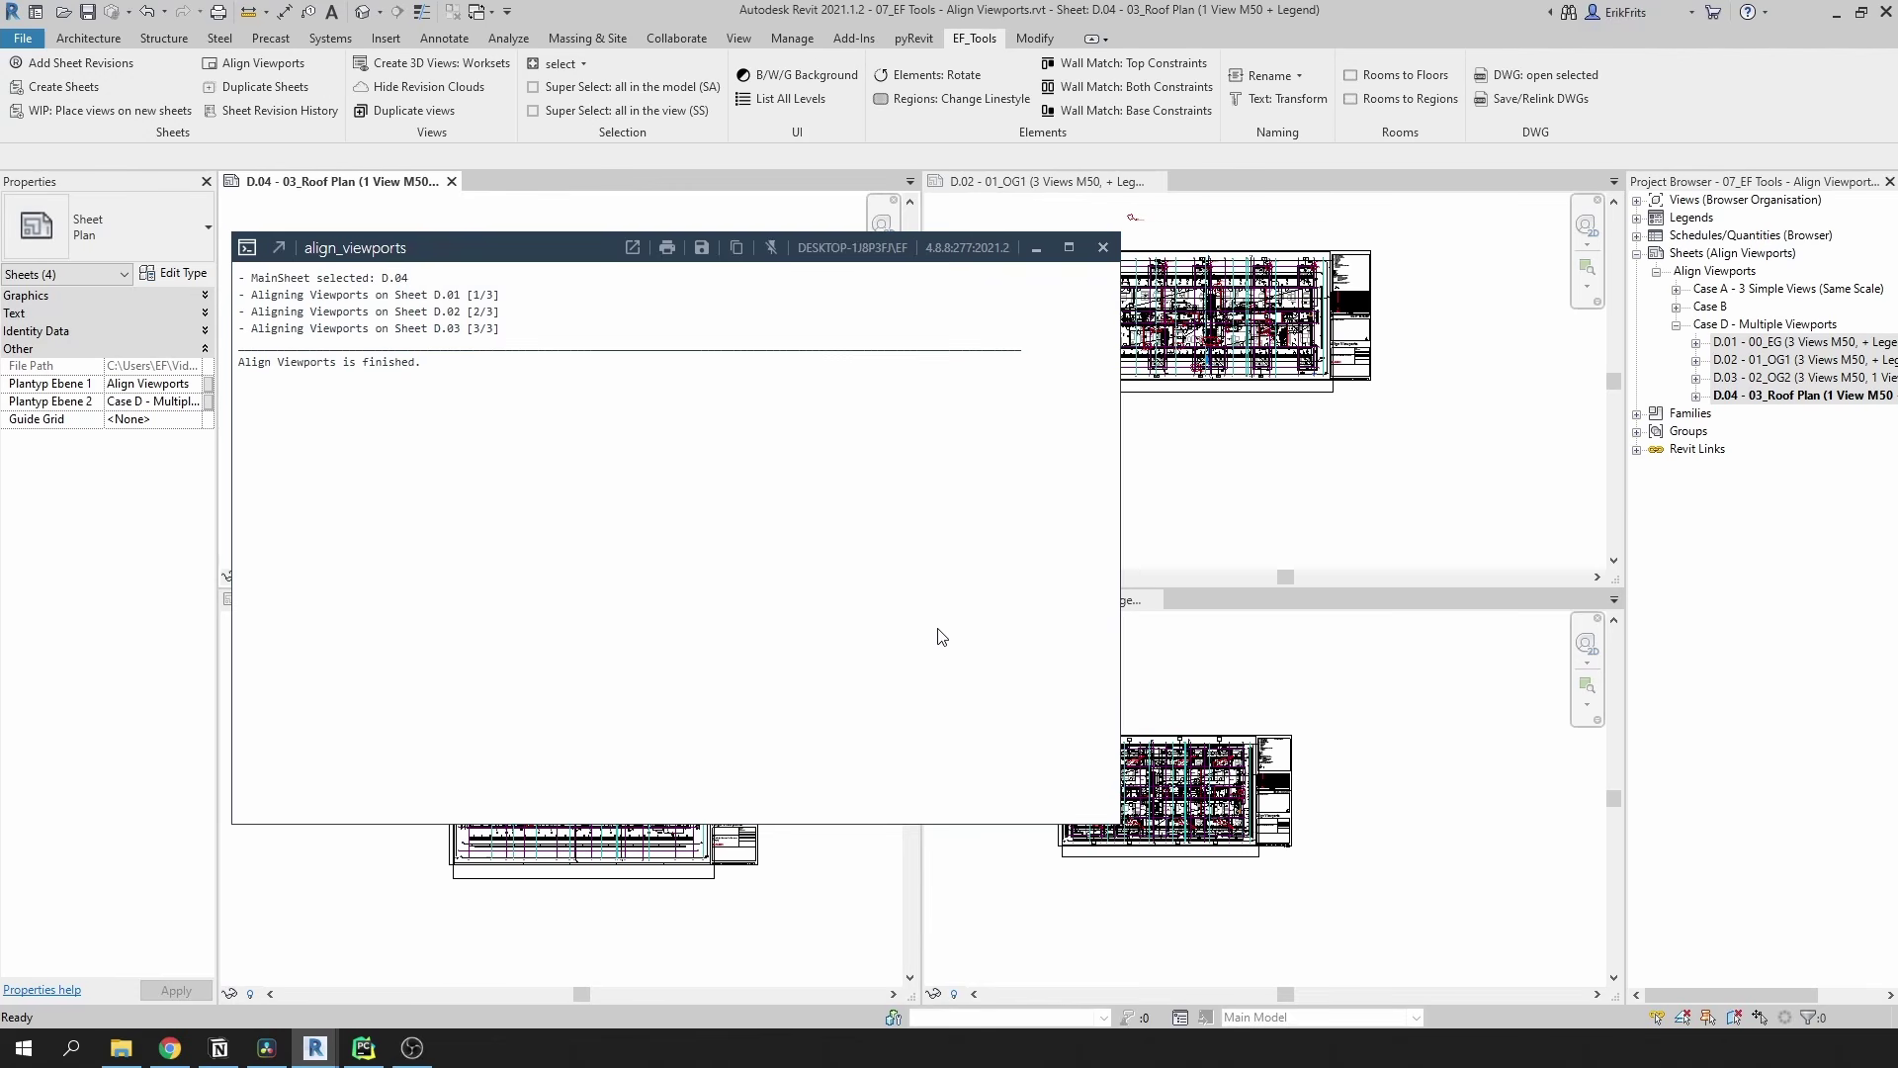
left_click(1276, 704)
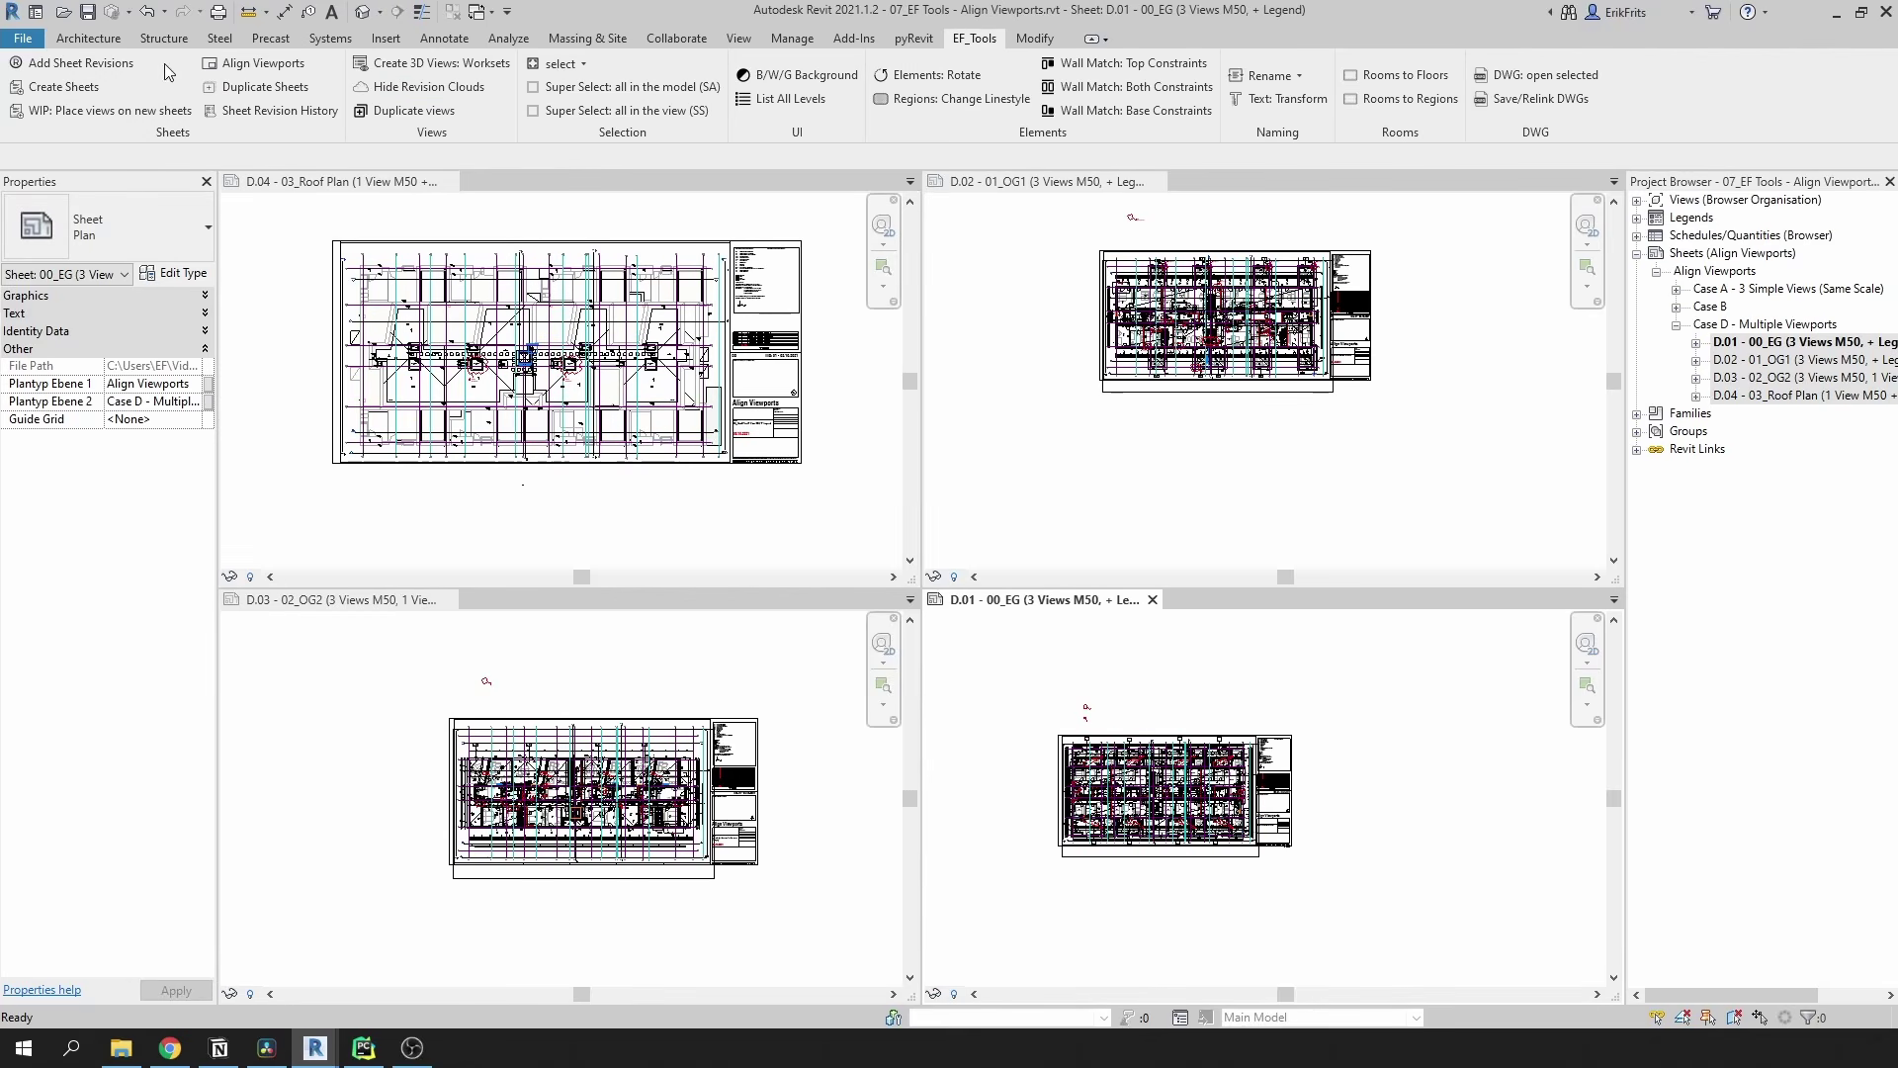
Undo the last alignment, try Align Viewports on sheets D.01 to D.04 with D.01 as main sheet, and review the report
left_click(148, 16)
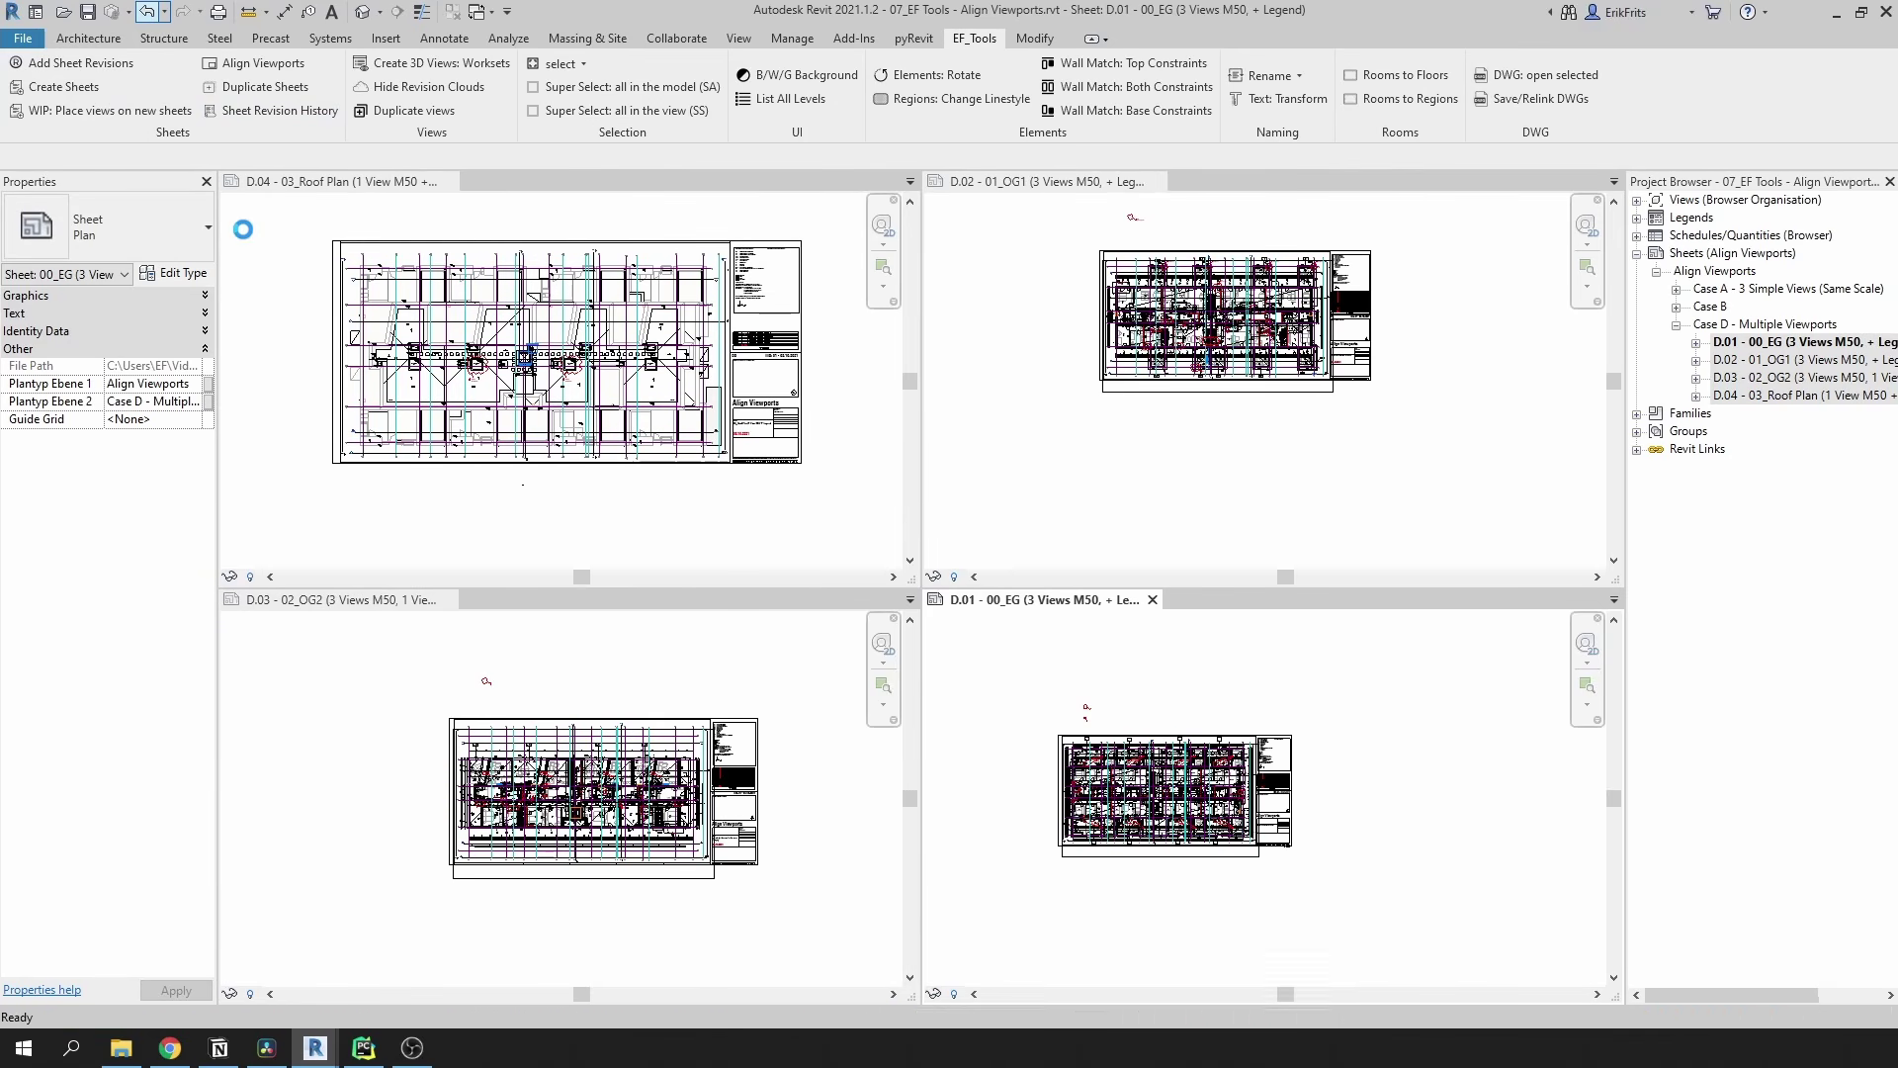
left_click(1770, 341)
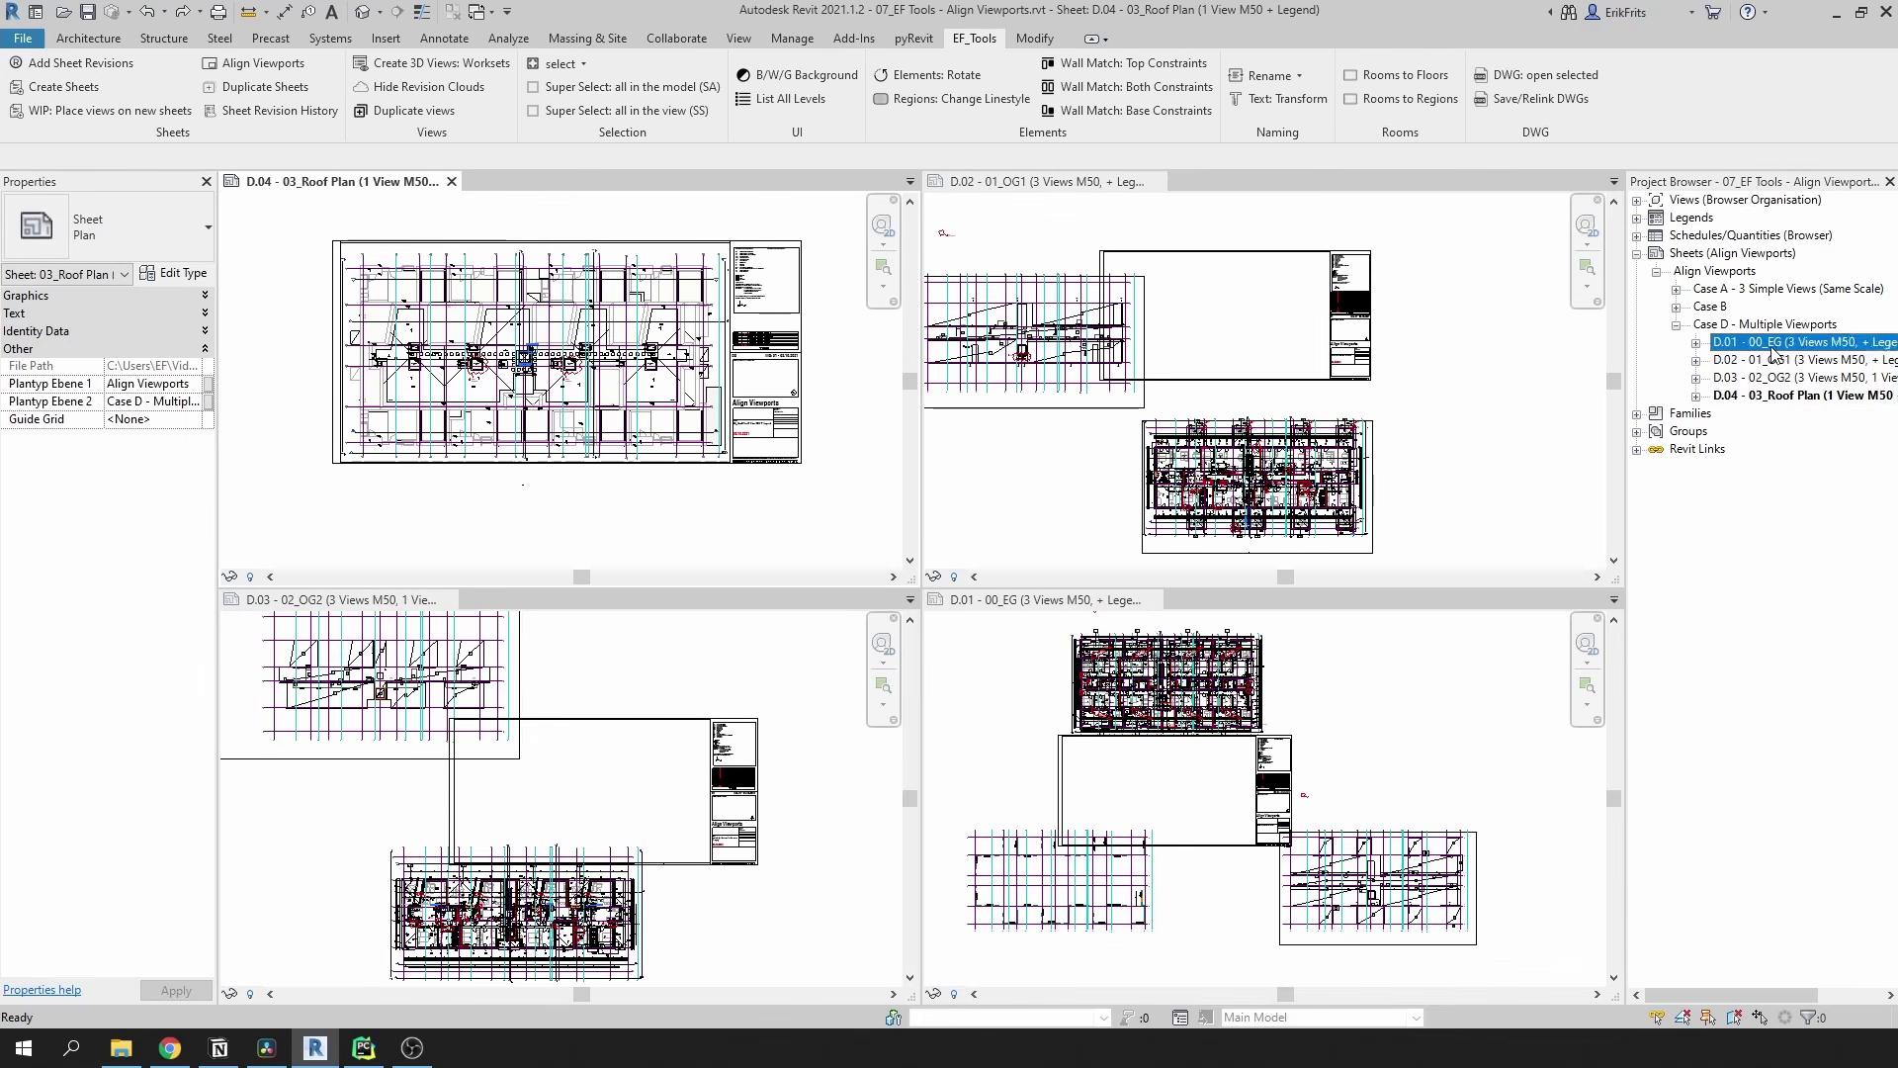
left_click(1777, 395, "shift")
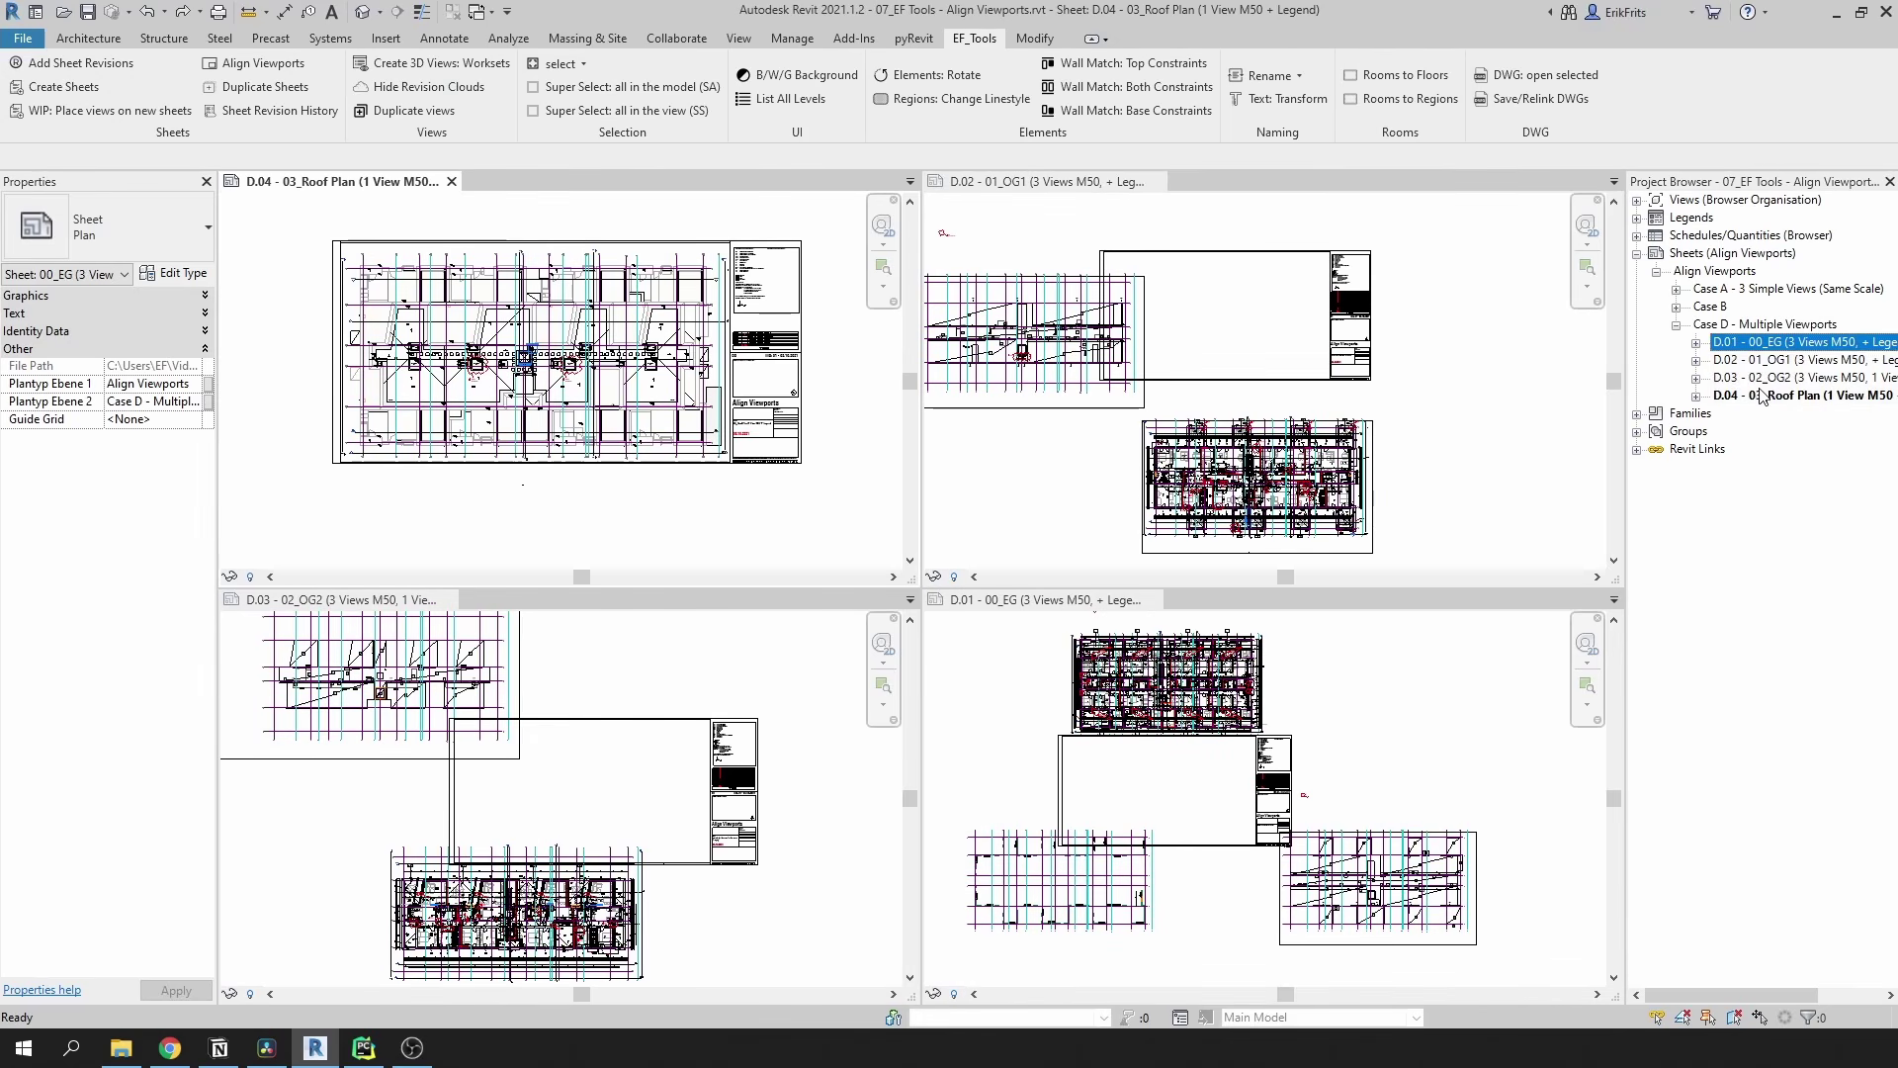
left_click(273, 64)
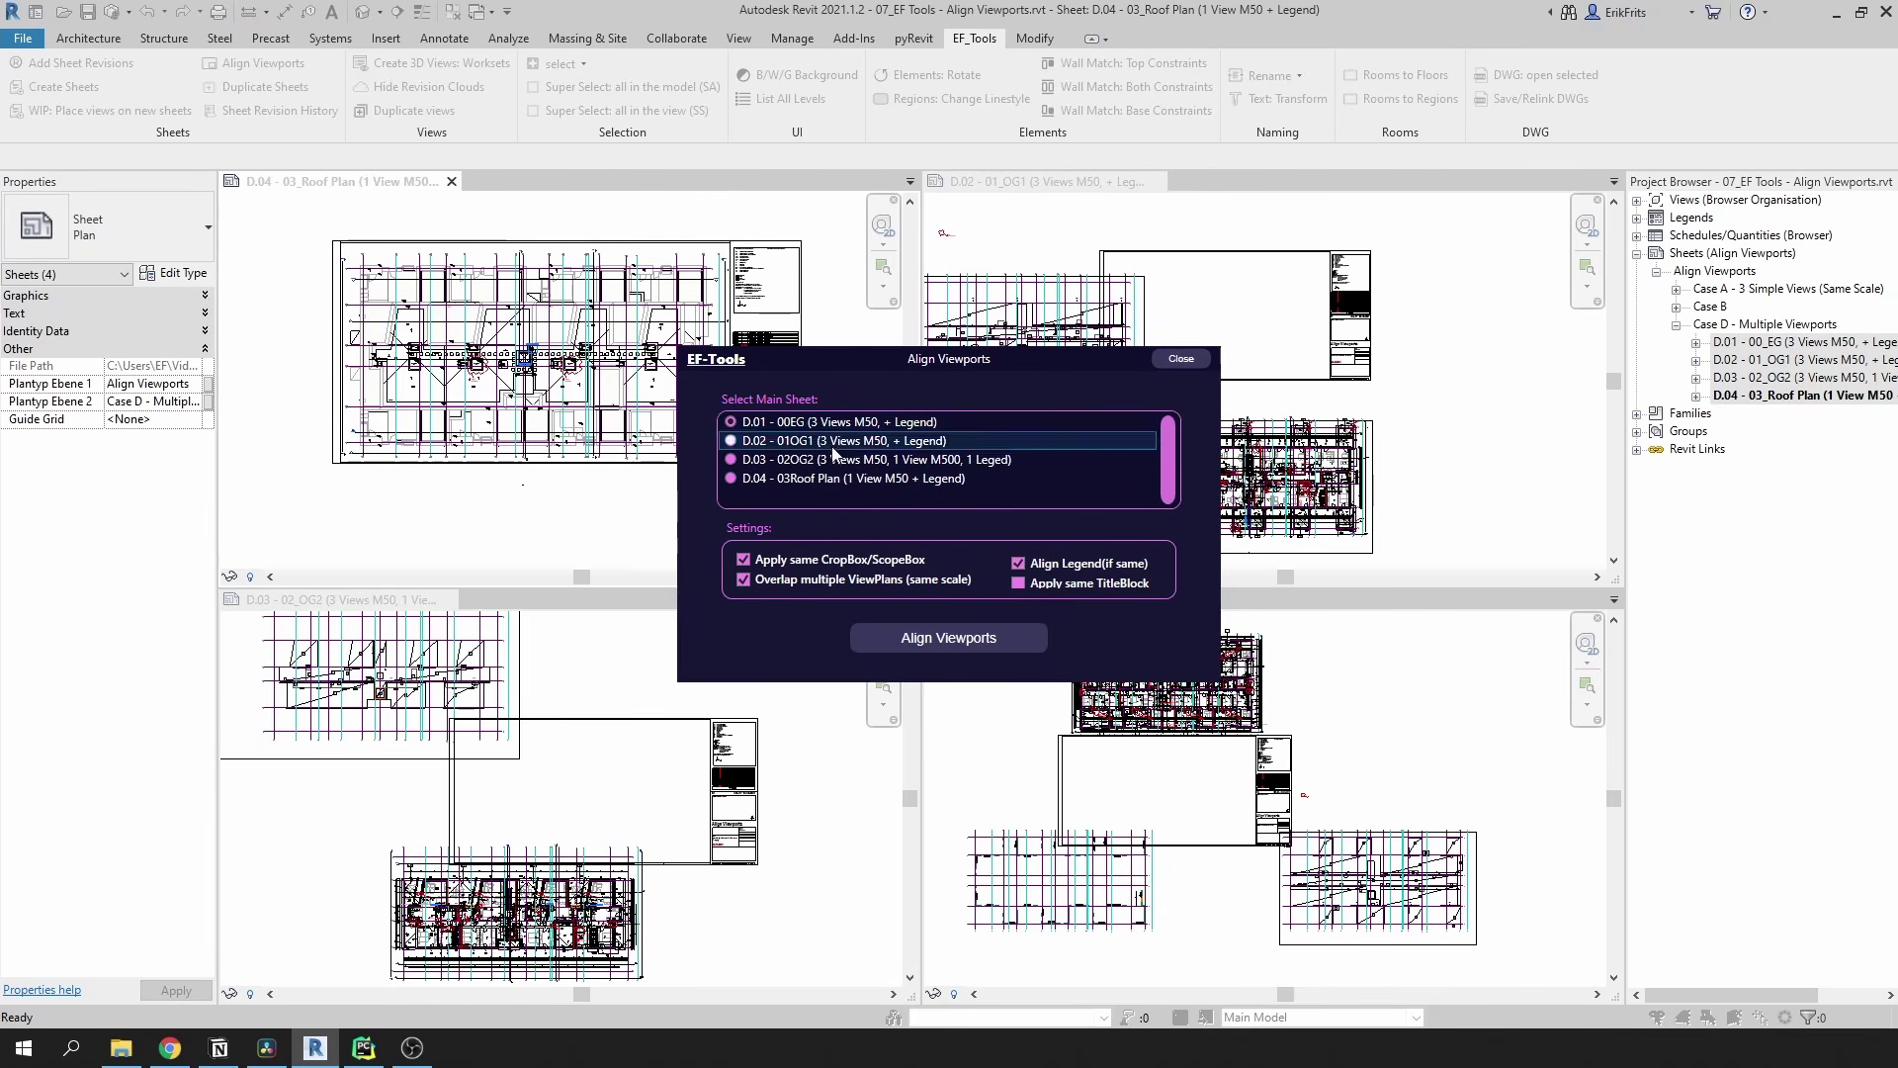
left_click(891, 637)
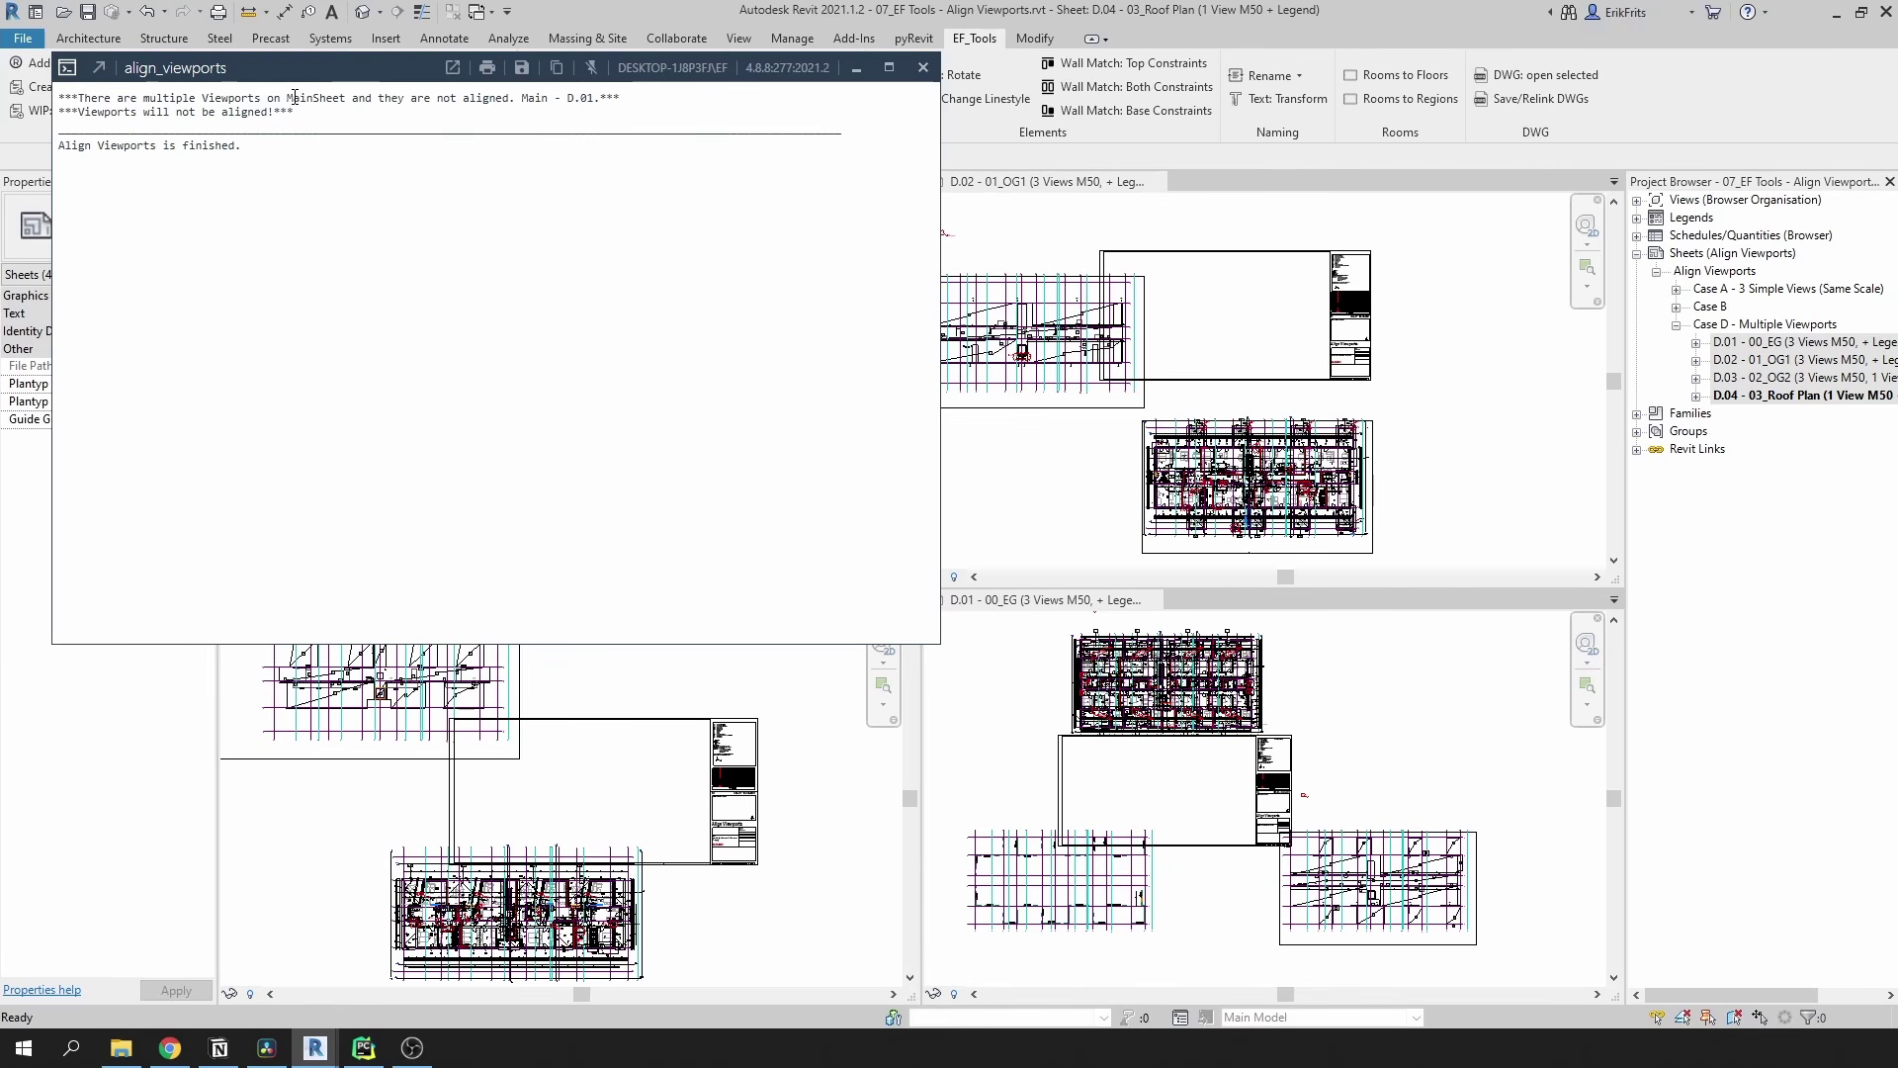
left_click_drag(287, 98, 511, 97)
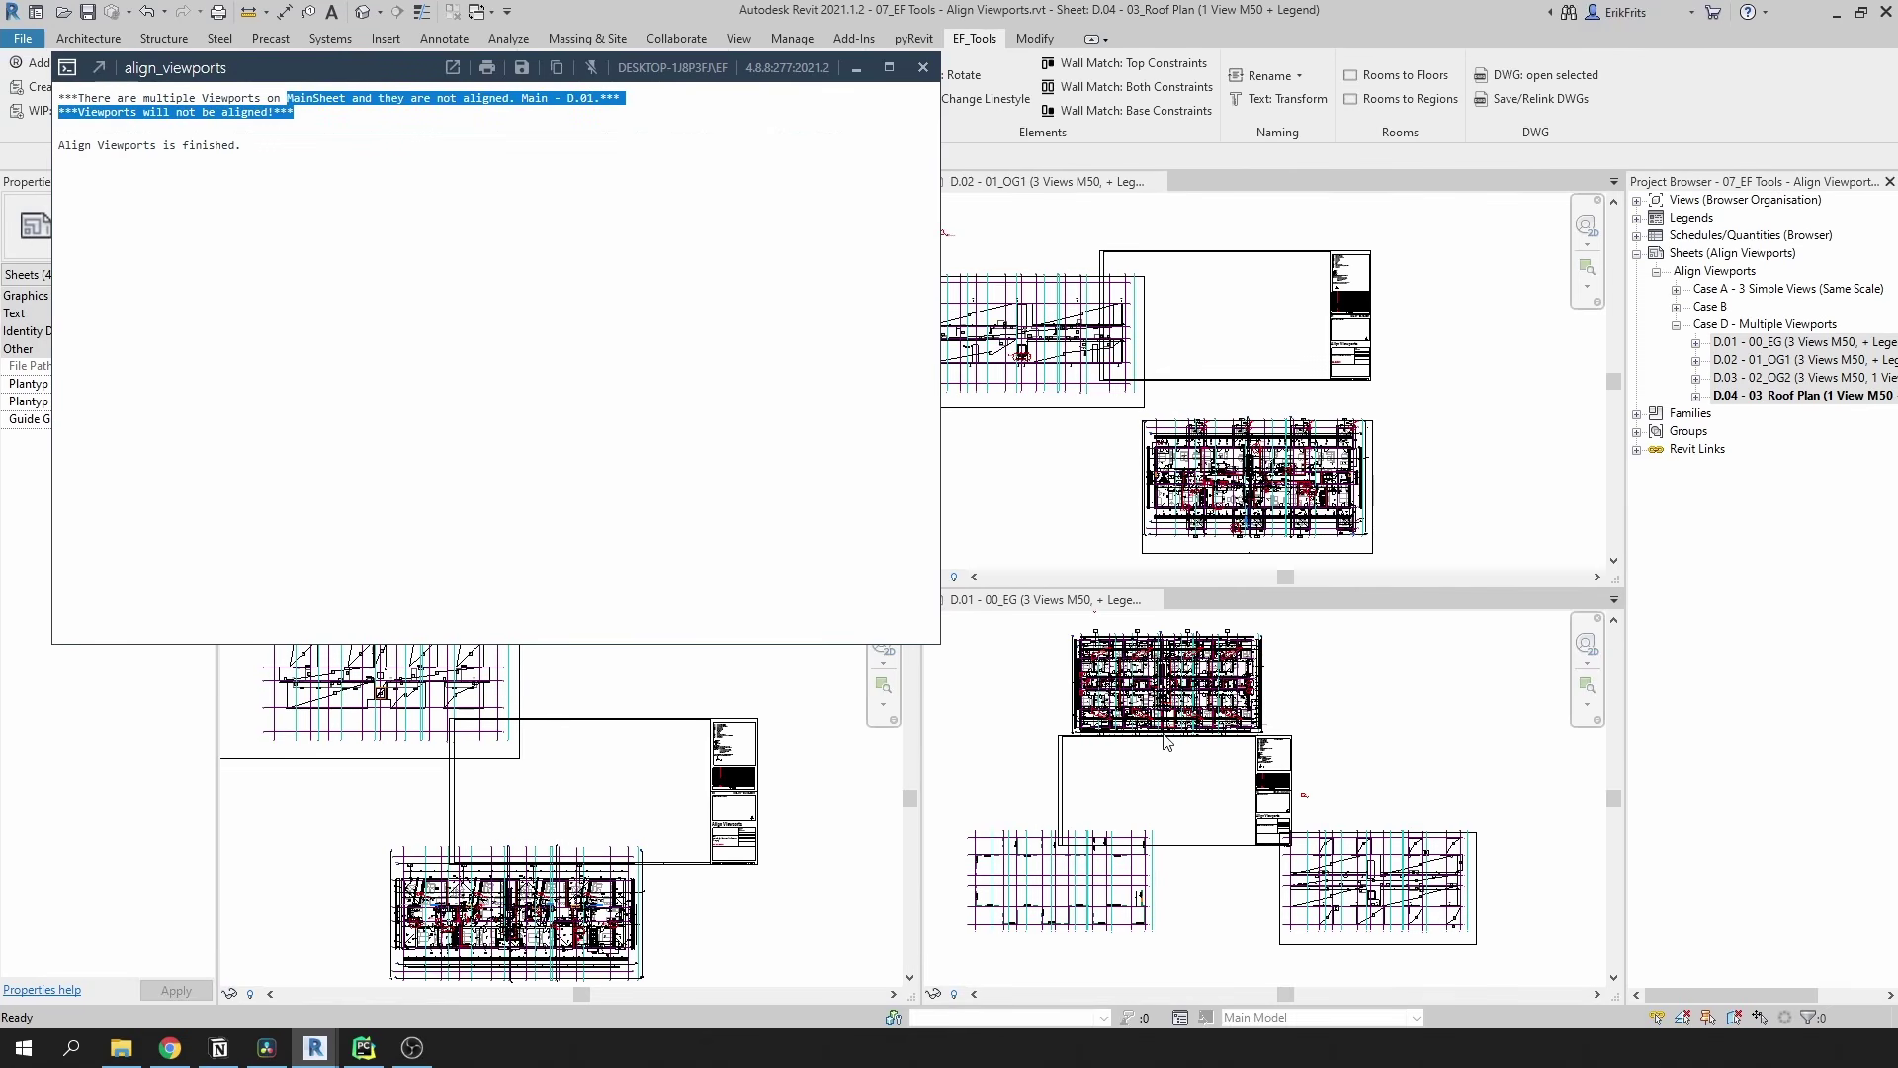
left_click(924, 69)
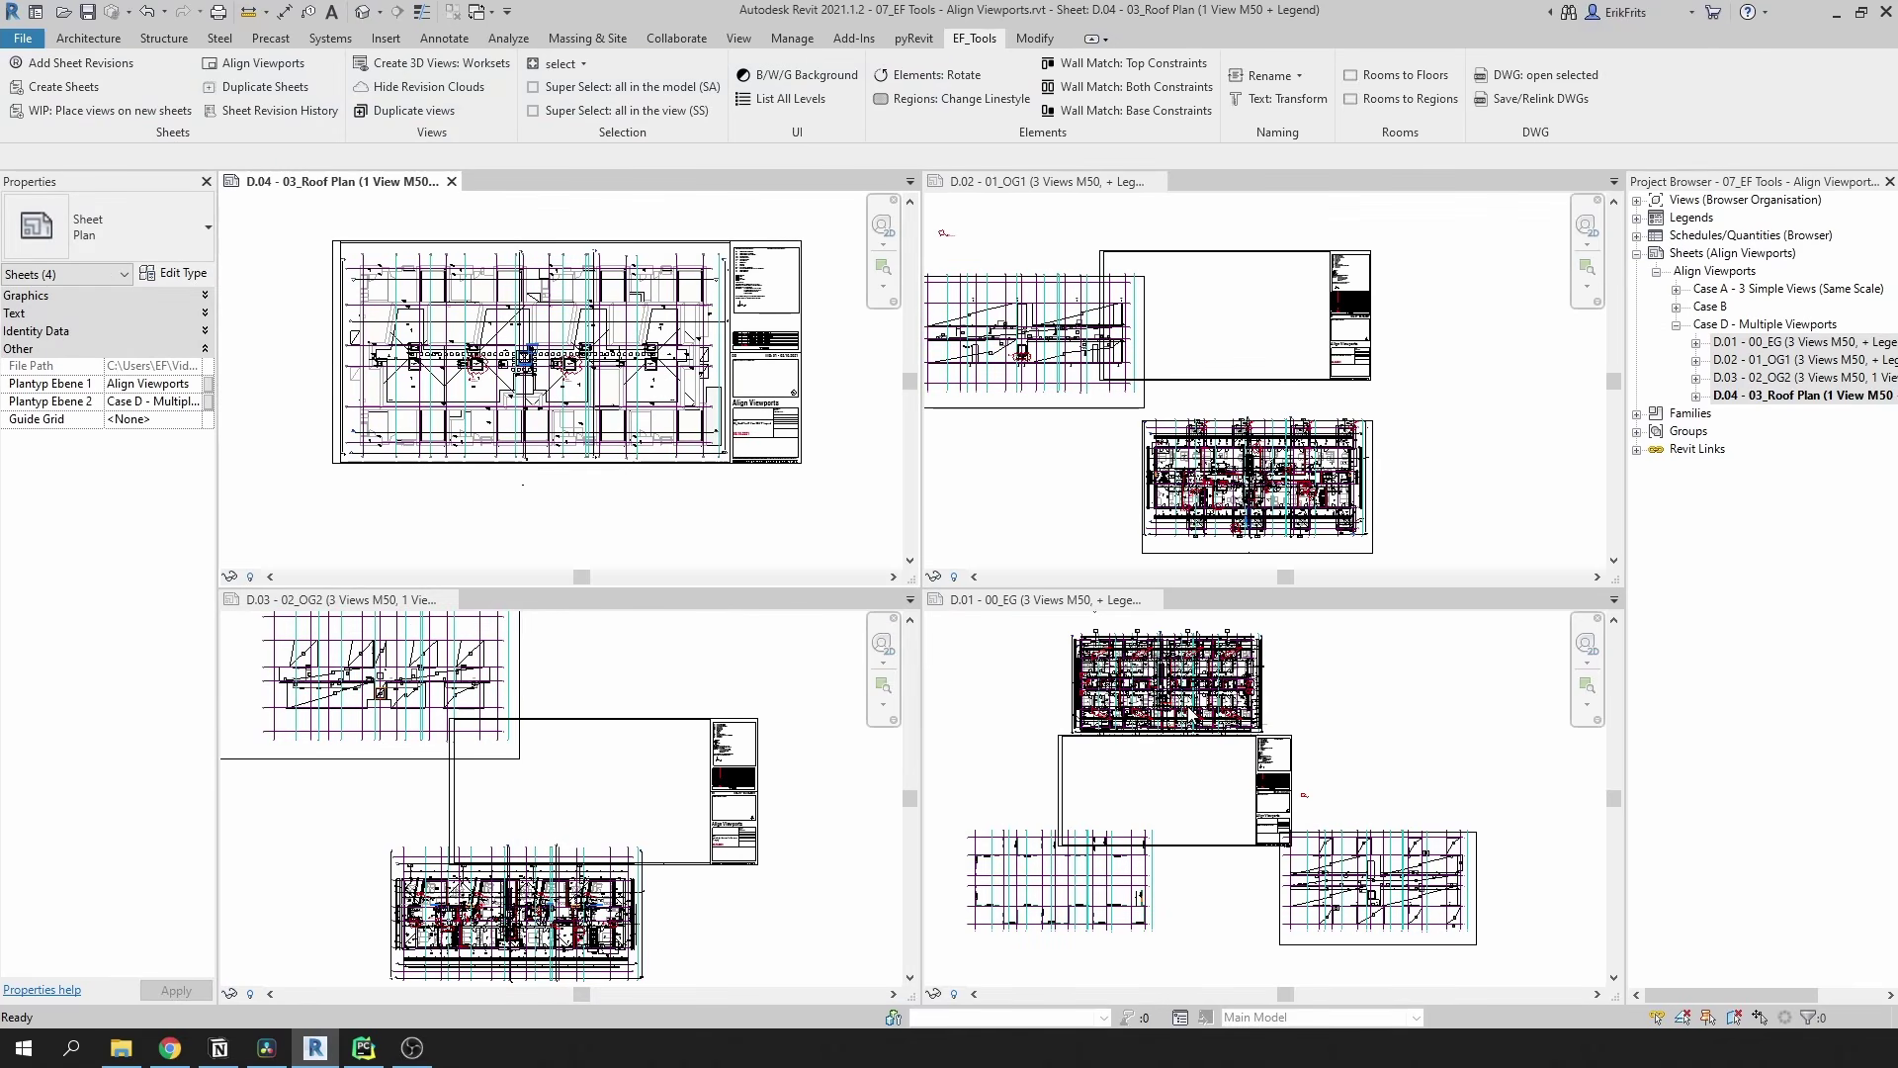
Move the three plan viewports on sheet D.01 so they overlap each other inside the title block frame
left_click(1261, 697)
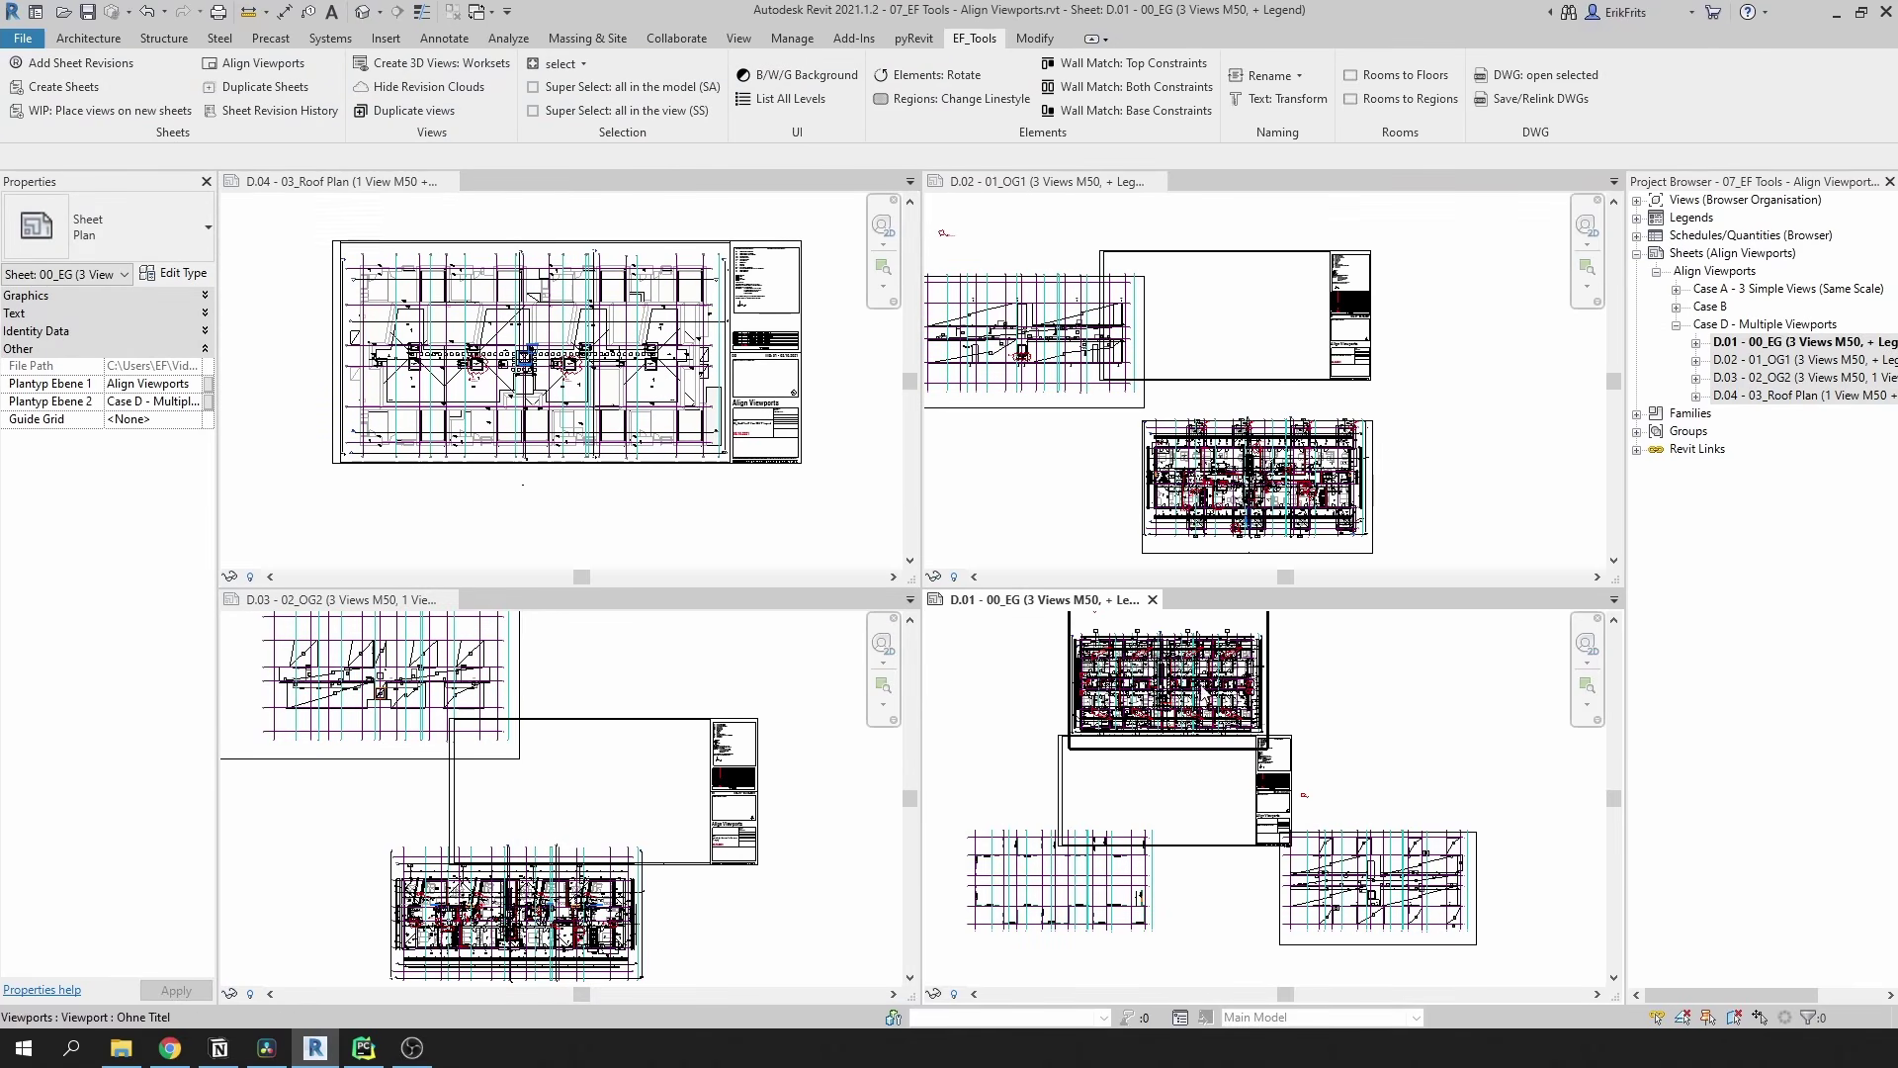
left_click_drag(1077, 908, 1172, 815)
left_click_drag(1184, 692, 1173, 794)
left_click_drag(1399, 886, 1180, 791)
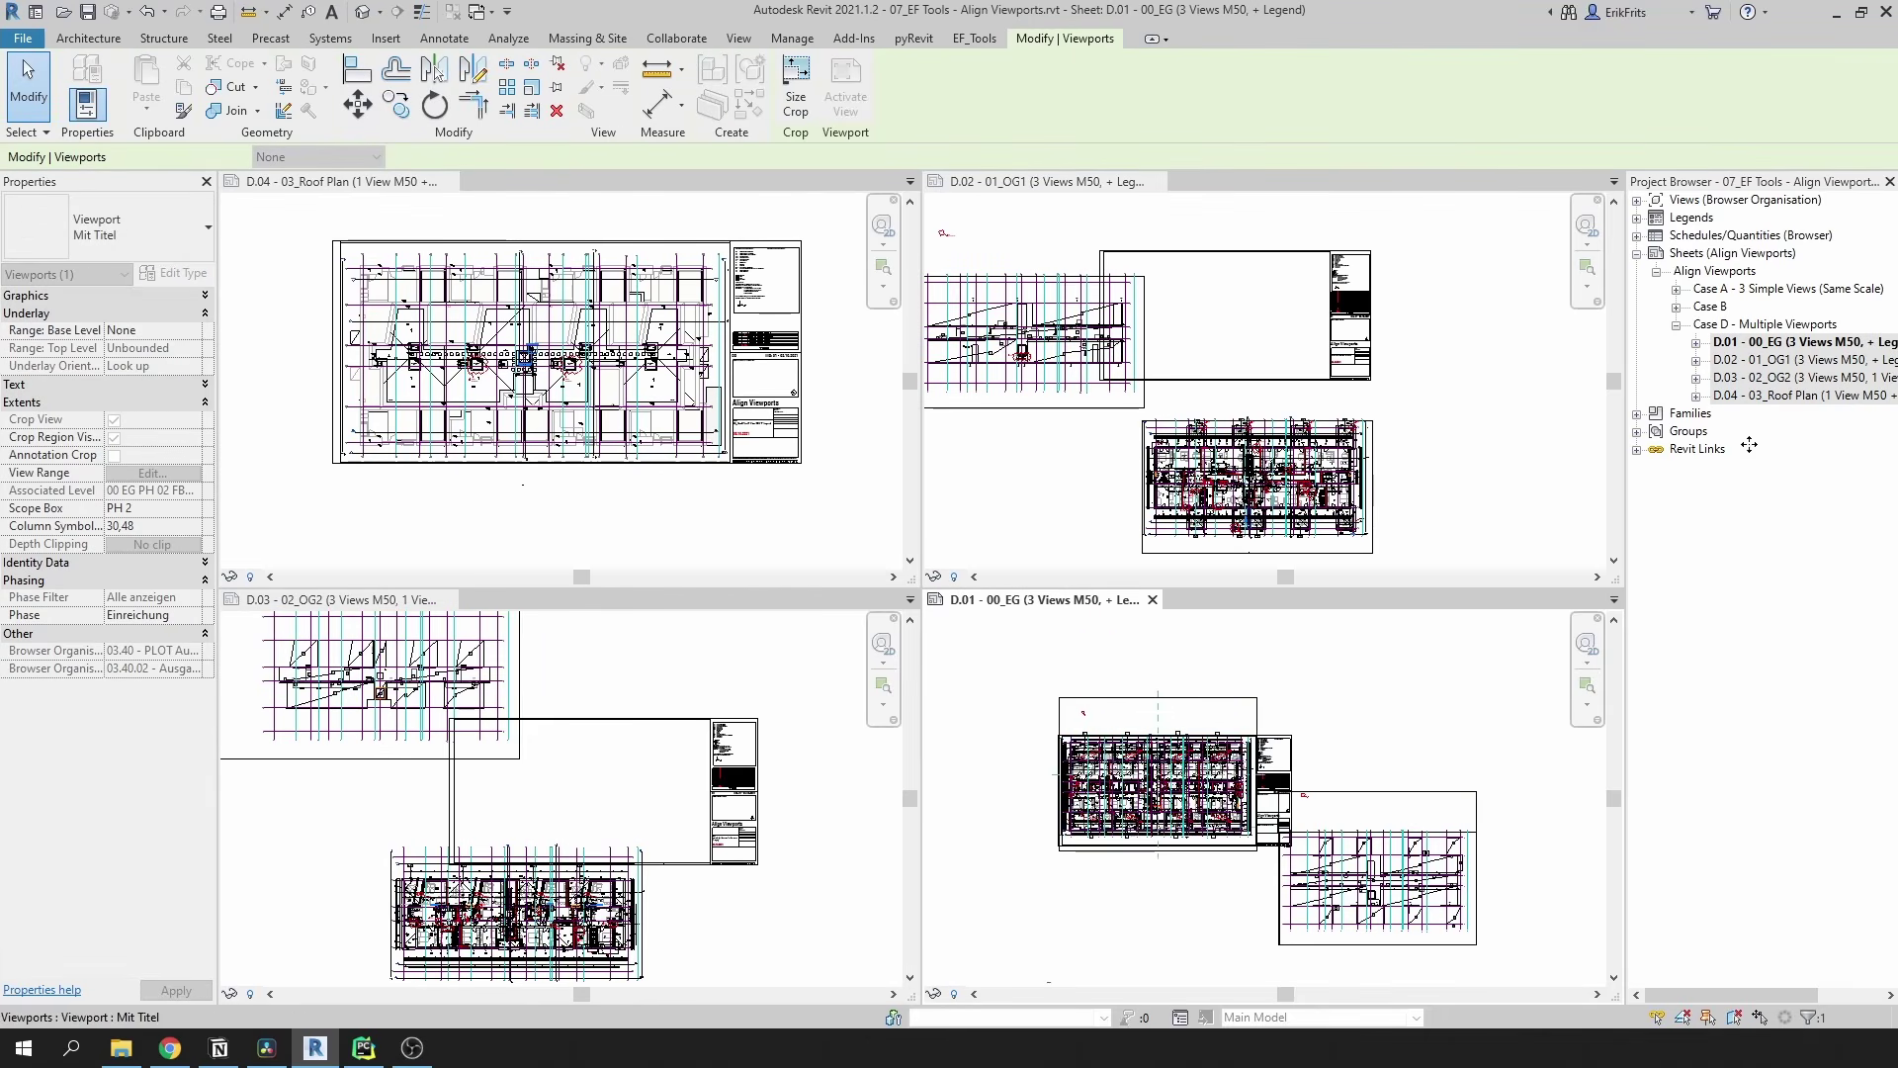
Run Align Viewports again on sheets D.01 to D.04 with the rearranged D.01 as main sheet and Overlap multiple ViewPlans enabled
left_click(1781, 398)
left_click(1776, 343, "shift")
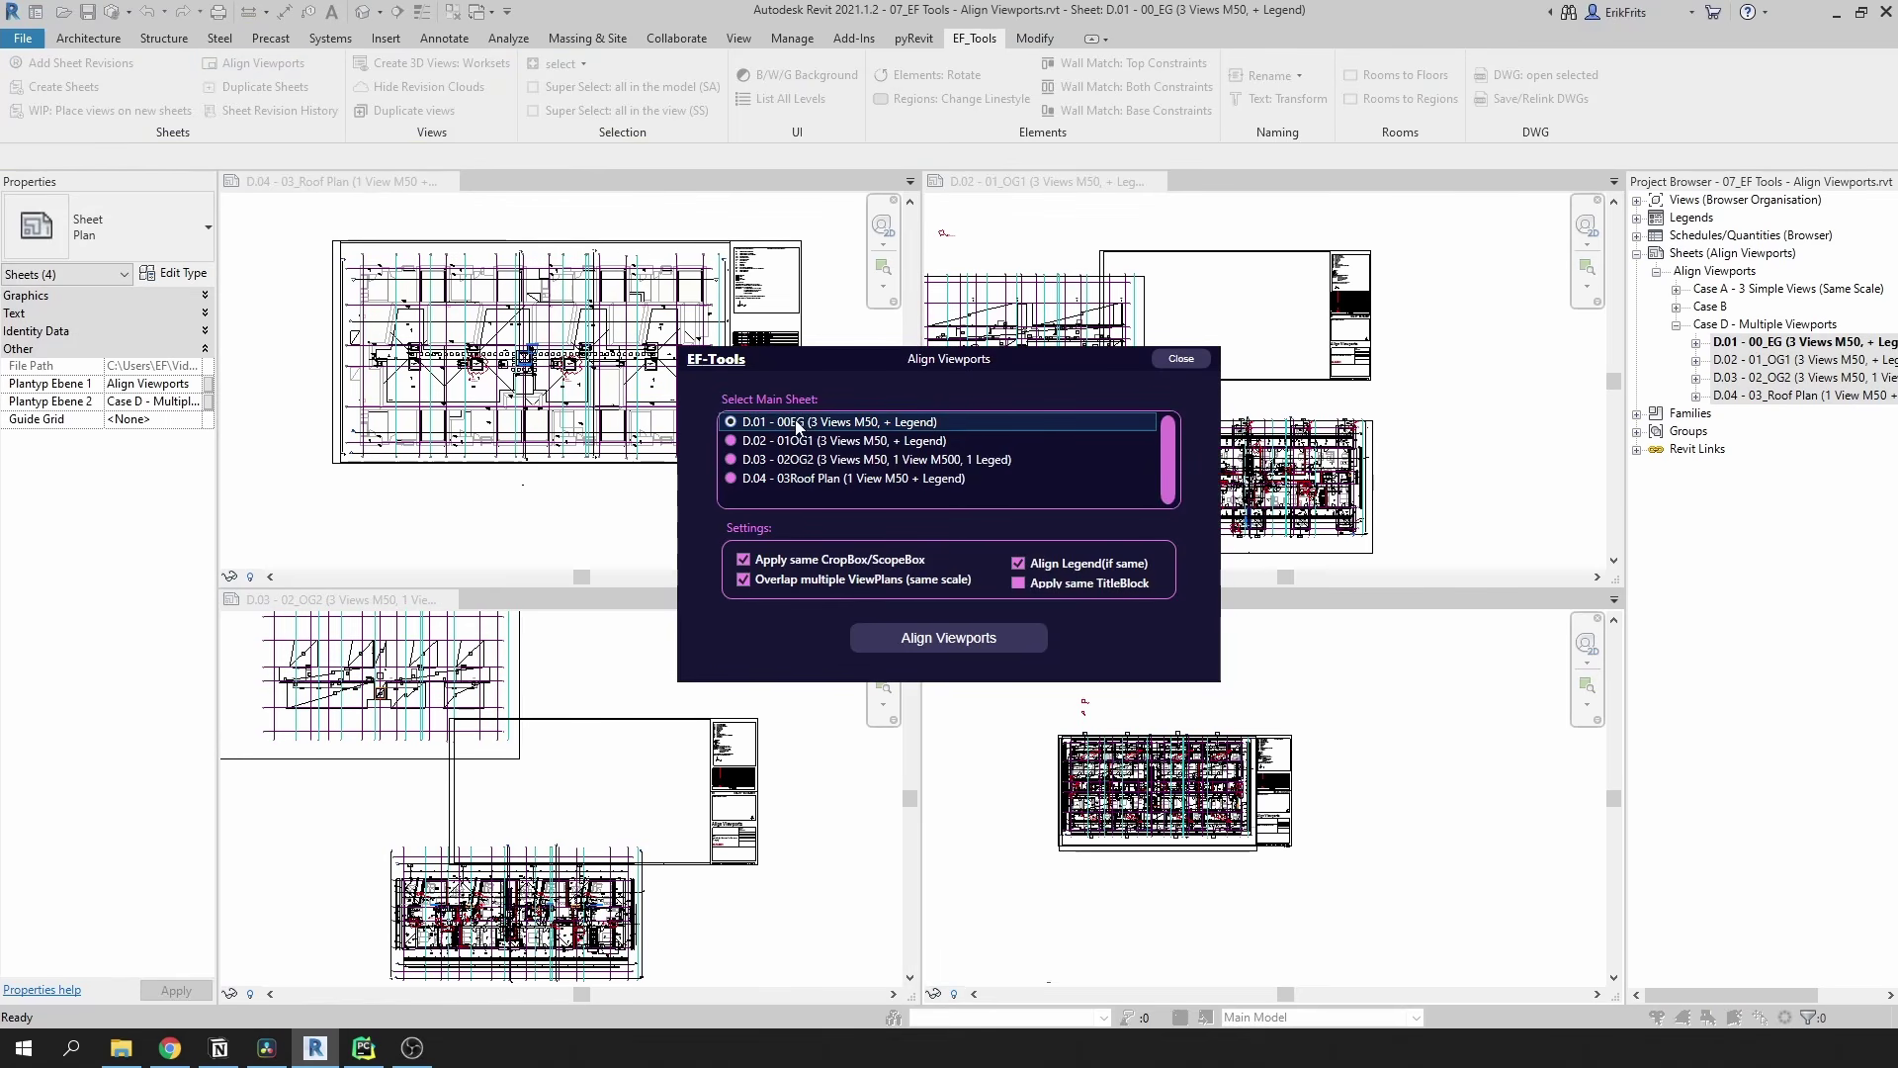
left_click(945, 640)
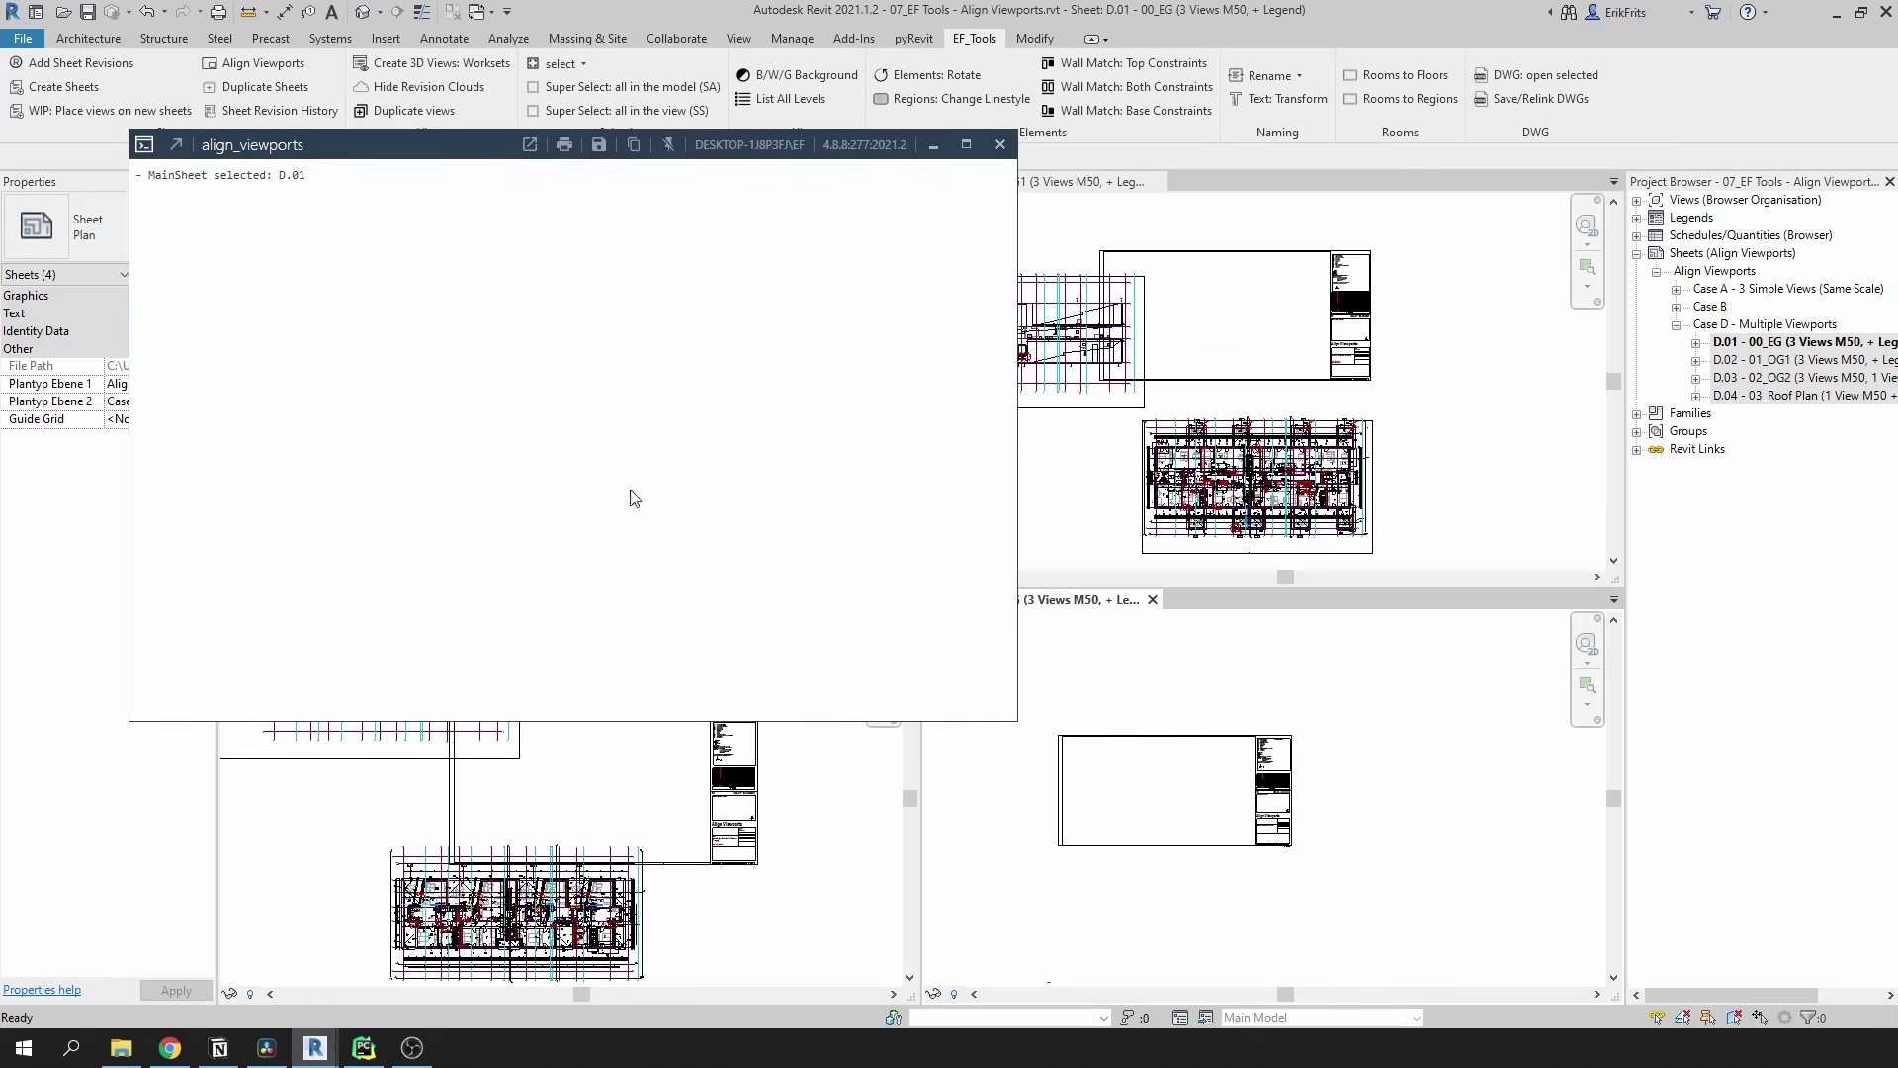